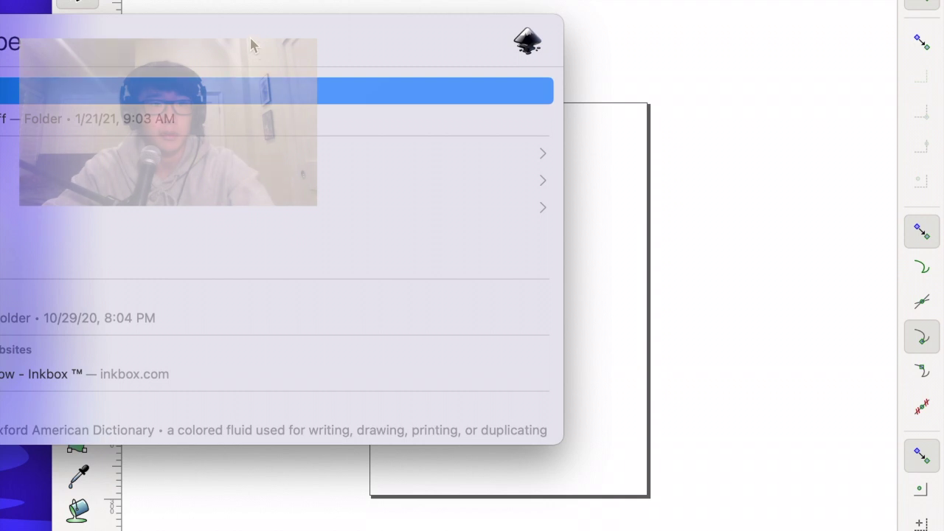
# Look over the row of existing XO characters in the character drawing.
pyautogui.click(707, 84)
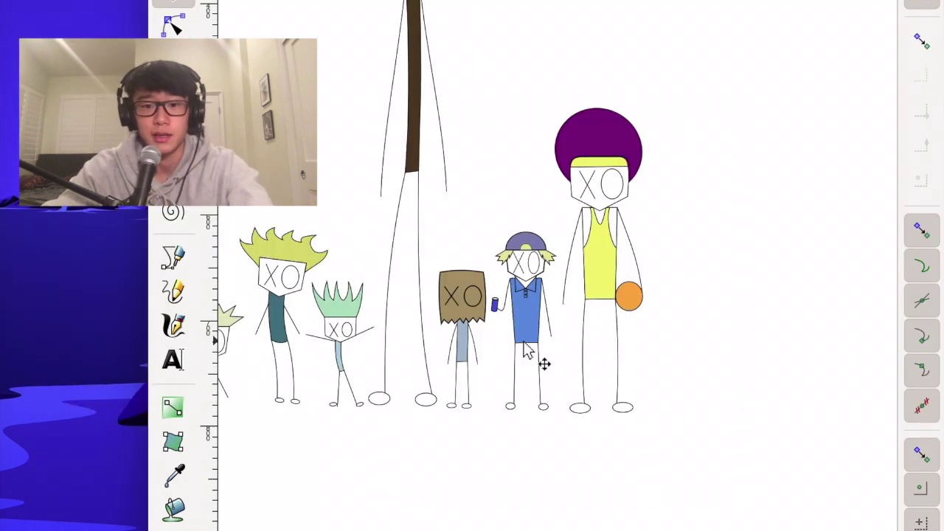
pyautogui.scroll(-1, 526, 341)
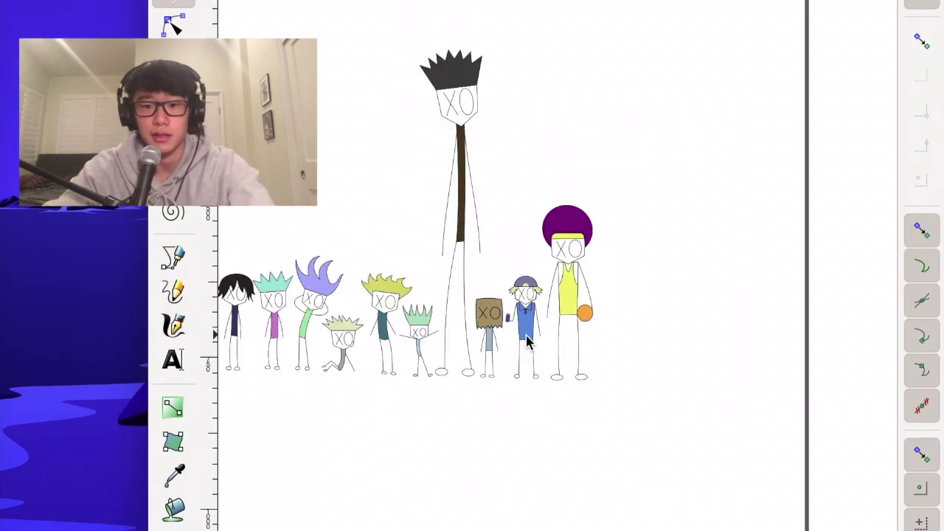
pyautogui.hscroll(-6, 526, 342)
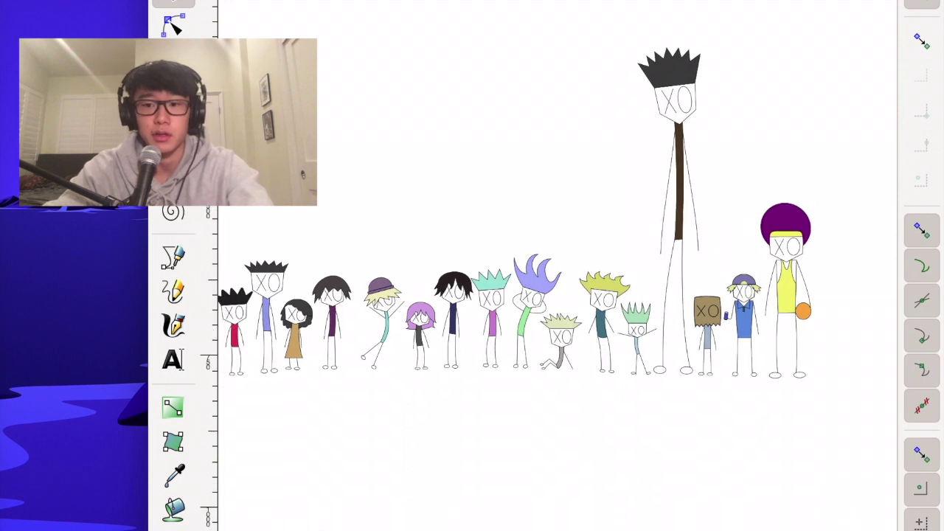
pyautogui.hscroll(-4, 508, 375)
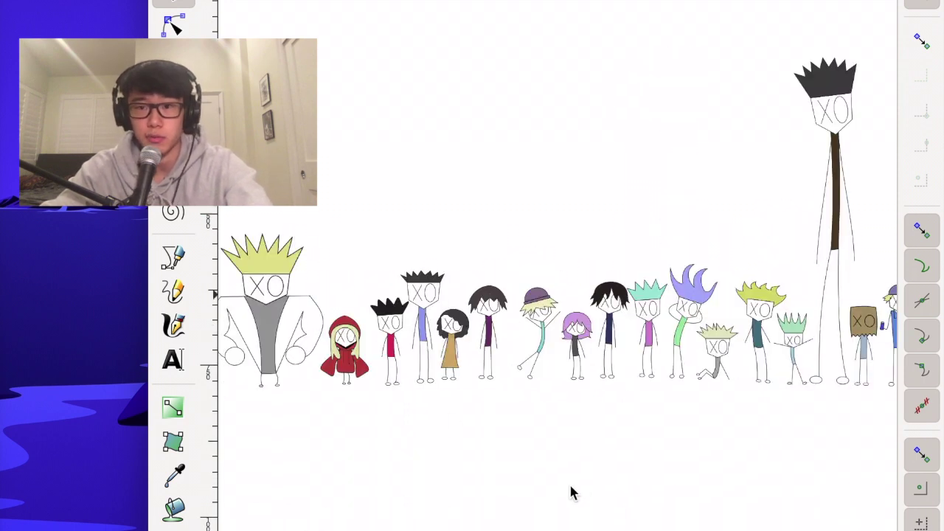
pyautogui.hscroll(6, 587, 500)
pyautogui.scroll(-1, 588, 500)
pyautogui.hscroll(2, 588, 500)
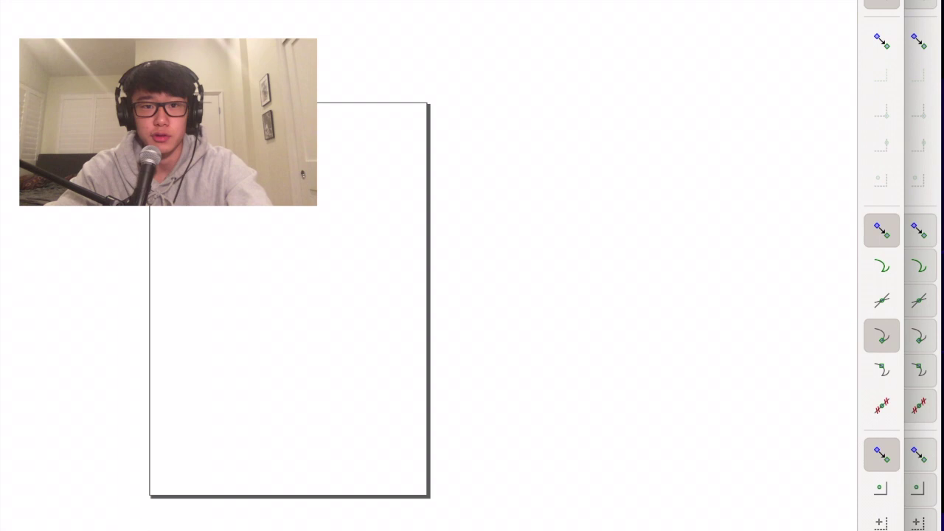
pyautogui.moveTo(0, 330)
pyautogui.mouseDown()
pyautogui.moveTo(64, 331)
pyautogui.moveTo(3, 330)
pyautogui.mouseUp()
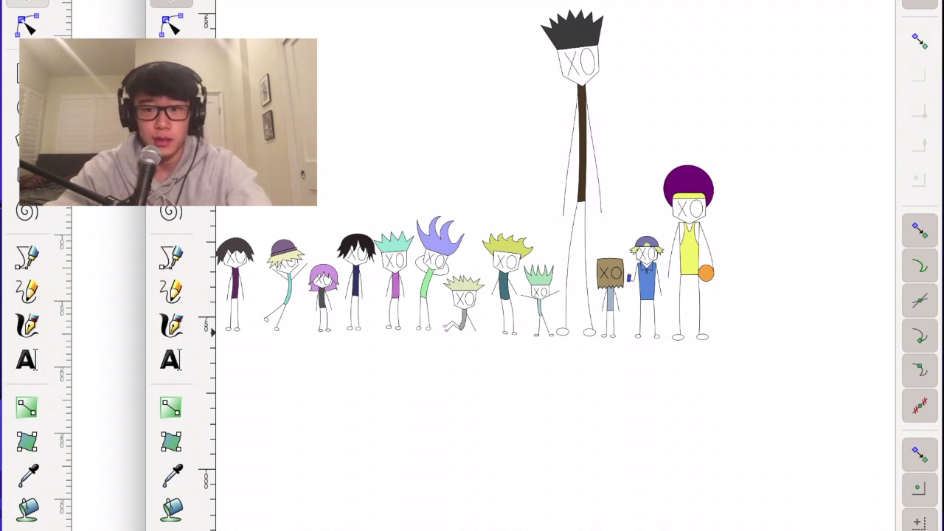
pyautogui.hscroll(-4, 805, 193)
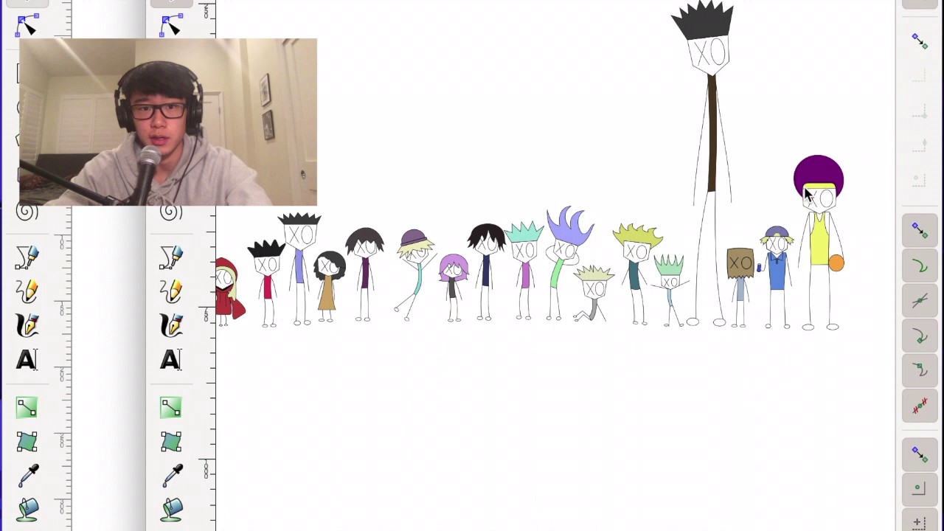
pyautogui.hscroll(-3, 805, 193)
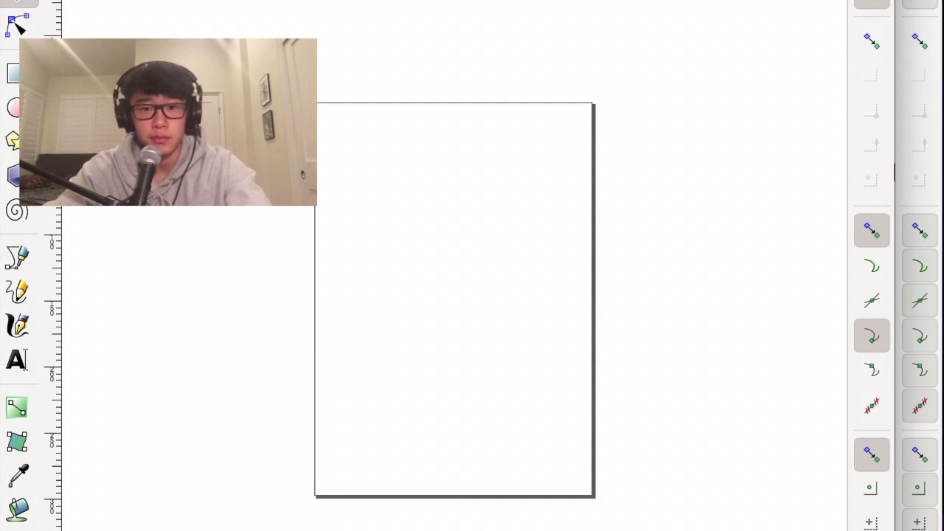
# Open the night-sky rooftop drawing, the 62.9 kB SVG from the Drop 3 folder.
pyautogui.hotkey('ctrl', 'o')
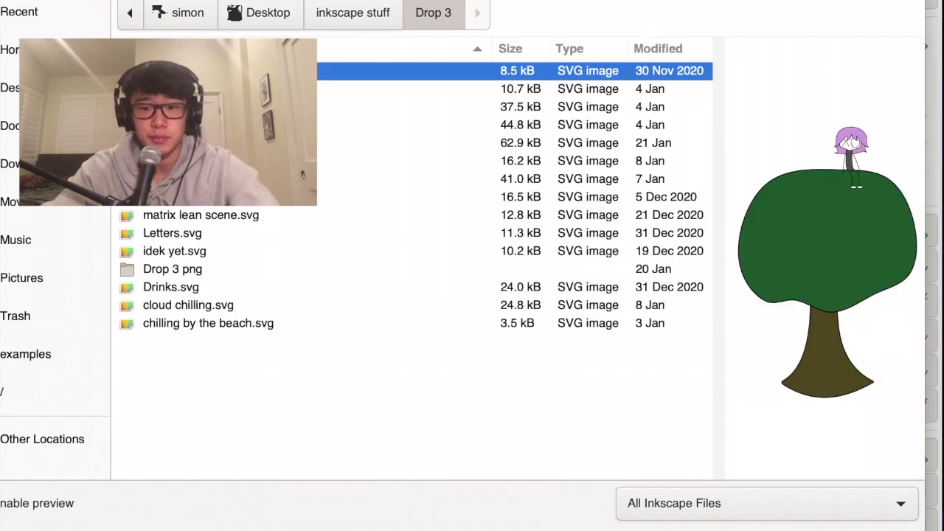
pyautogui.click(214, 143)
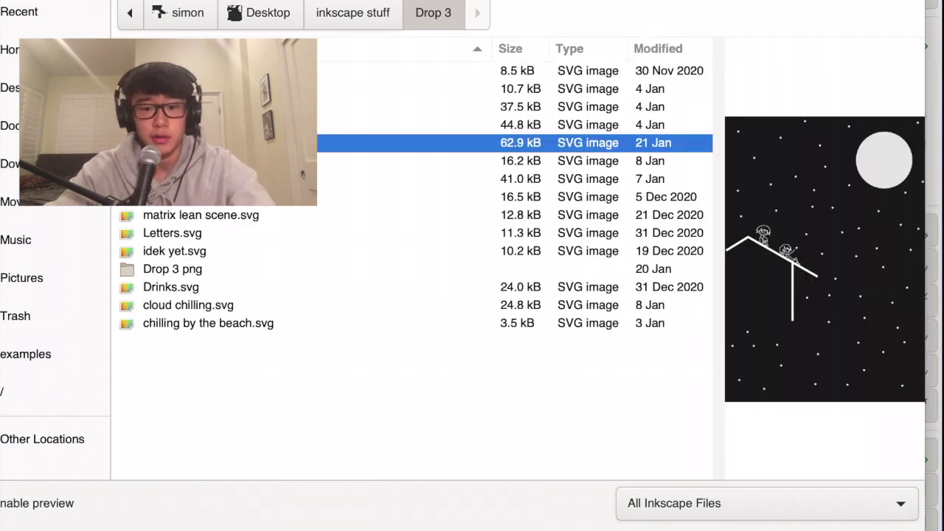
pyautogui.doubleClick(214, 143)
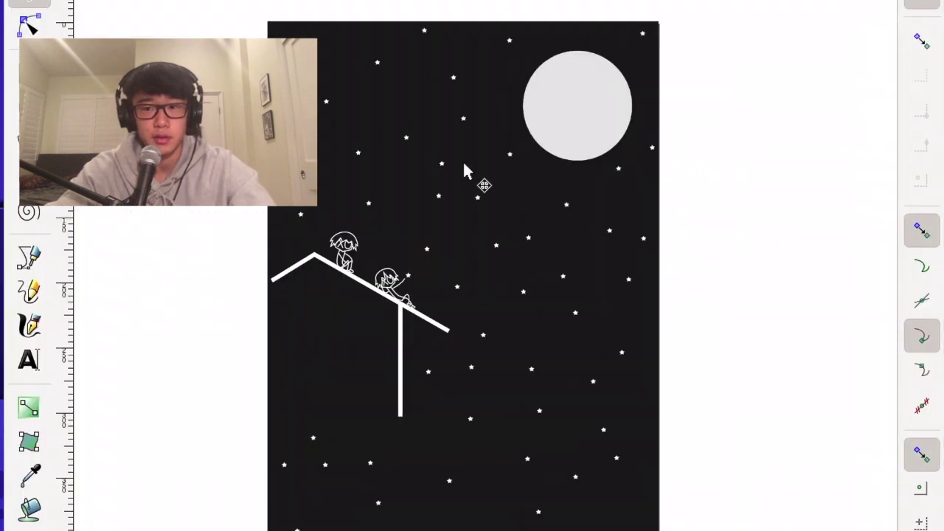
# Examine the two white-outlined characters sitting on the roof and the stars around them.
pyautogui.scroll(3, 466, 171)
pyautogui.scroll(-3, 466, 171)
pyautogui.hscroll(-3, 466, 171)
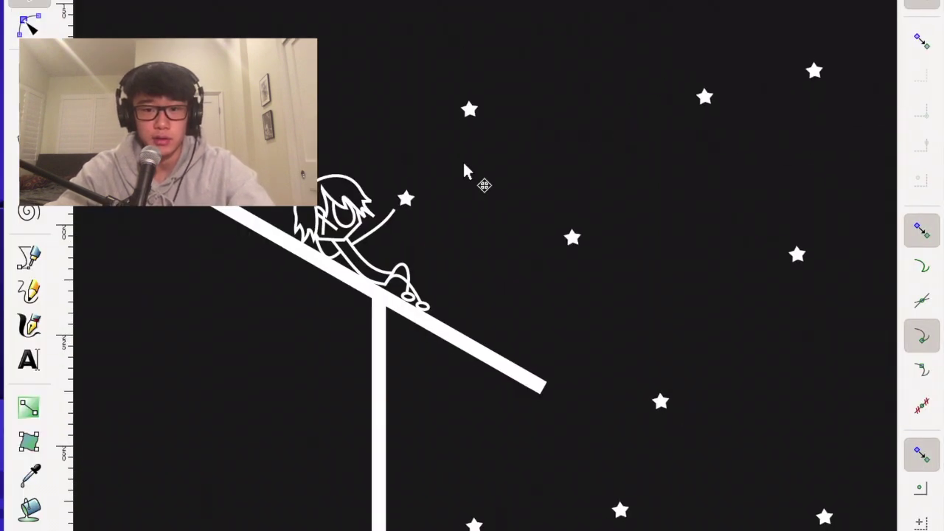
pyautogui.scroll(-3, 402, 186)
pyautogui.hscroll(-3, 402, 186)
pyautogui.scroll(2, 402, 186)
pyautogui.scroll(4, 401, 186)
pyautogui.hscroll(3, 402, 186)
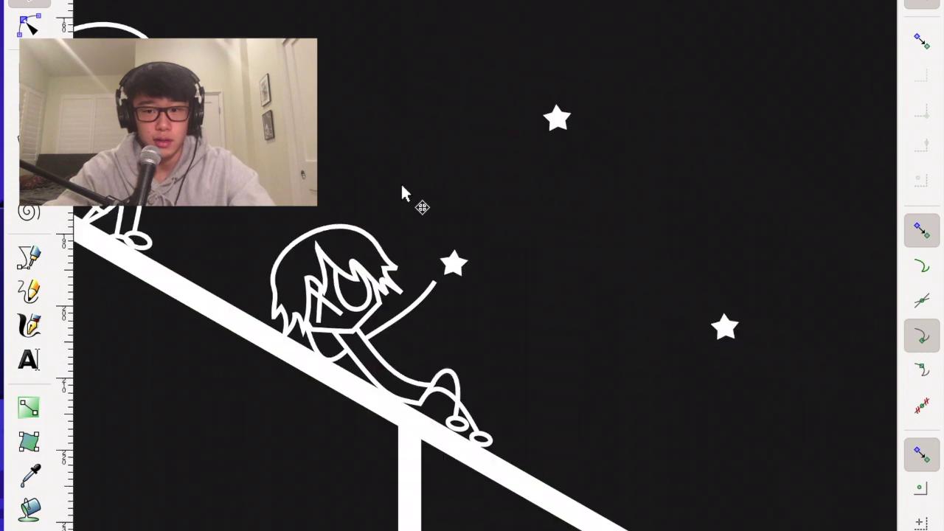
pyautogui.hscroll(-5, 485, 308)
pyautogui.scroll(-3, 485, 307)
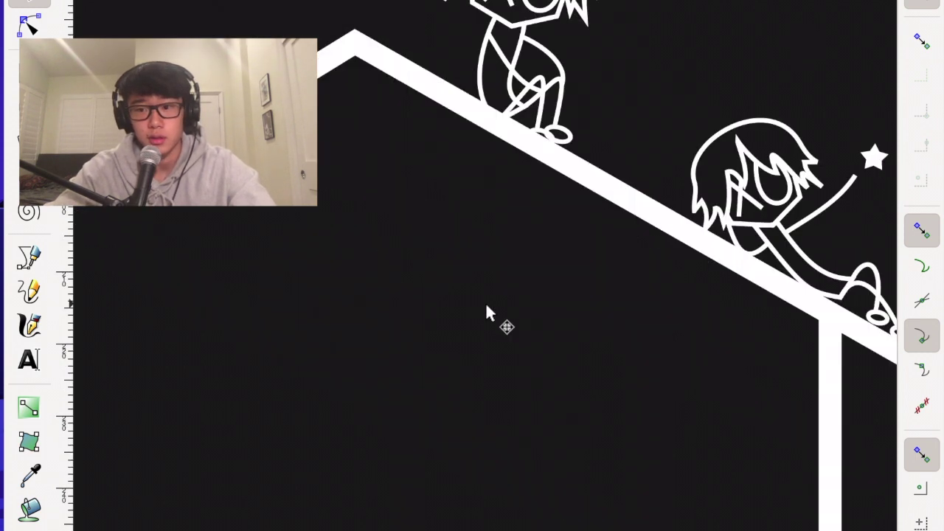
# Copy the two white-outlined rooftop characters together with the star beside the raised arm.
pyautogui.hscroll(-3, 485, 307)
pyautogui.scroll(-2, 486, 307)
pyautogui.moveTo(152, 352); pyautogui.dragTo(874, 168)
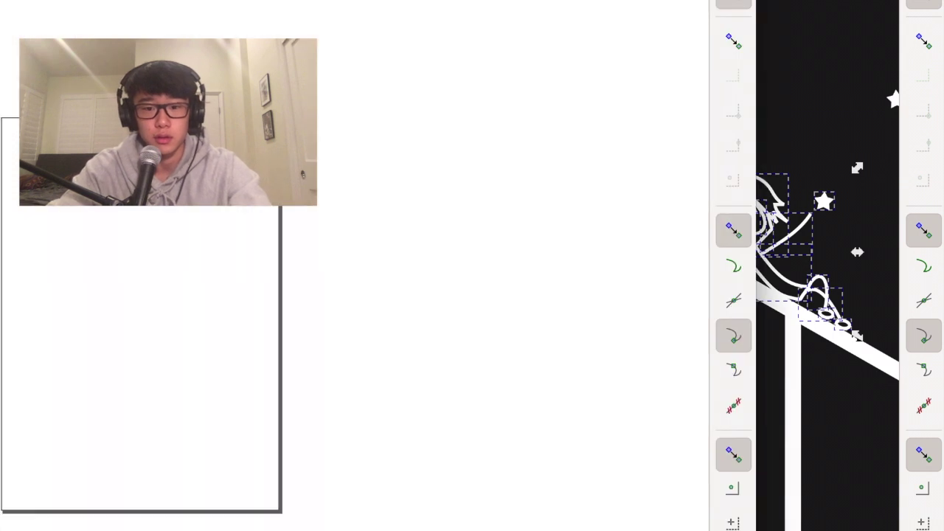
pyautogui.hotkey('ctrl', 'v')
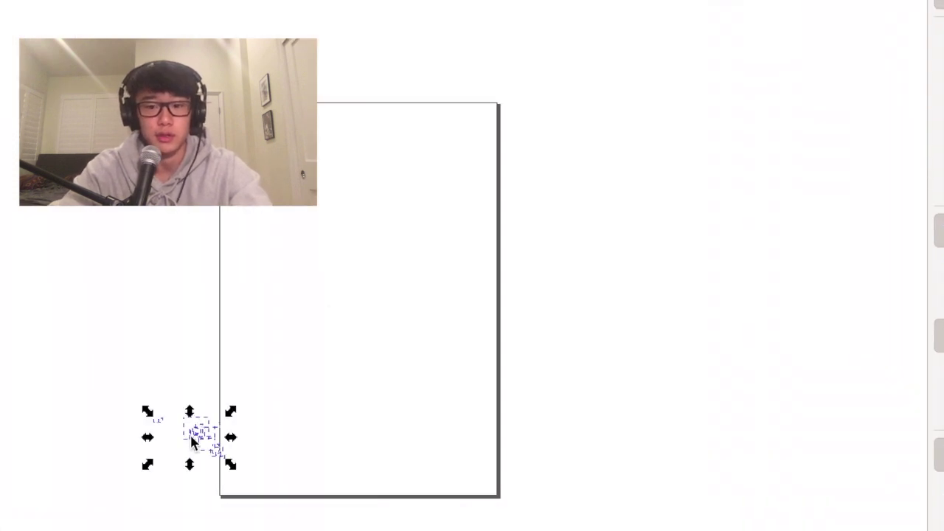
pyautogui.moveTo(203, 441); pyautogui.dragTo(314, 210)
pyautogui.press('Delete')
pyautogui.moveTo(419, 525); pyautogui.dragTo(130, 194)
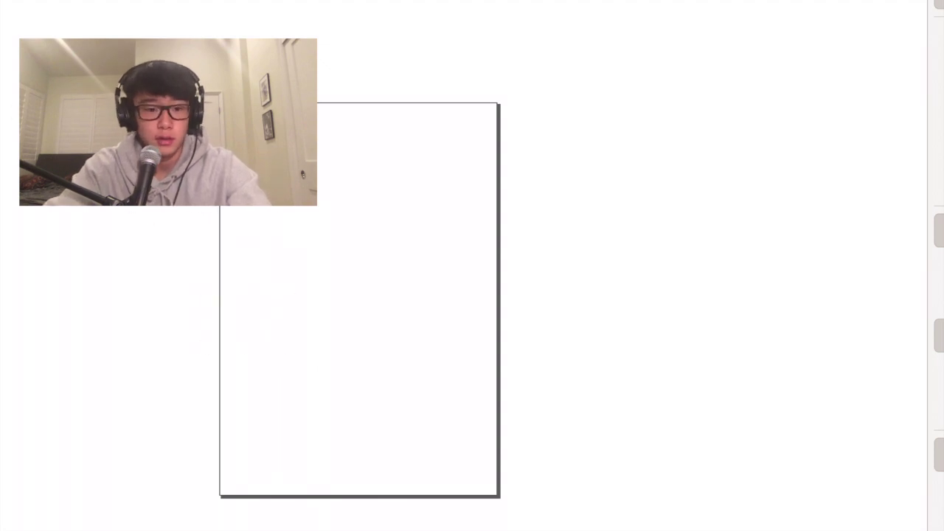
# Draw a black background rectangle across the upper part of the blank page and paste the copied characters onto it.
pyautogui.press('r')
pyautogui.moveTo(218, 168); pyautogui.dragTo(463, 340)
pyautogui.hotkey('ctrl', 'v')
pyautogui.press('s')
pyautogui.moveTo(351, 258); pyautogui.dragTo(393, 181)
pyautogui.scroll(3, 394, 188)
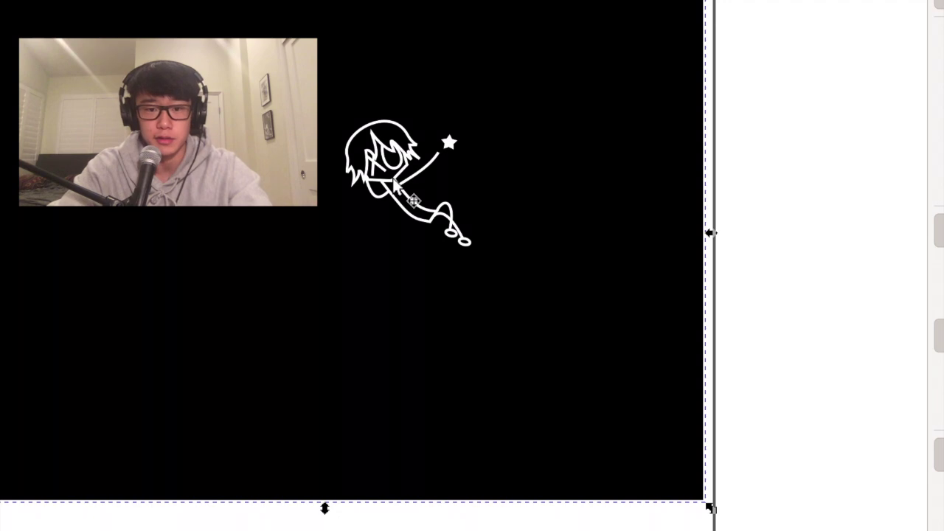
pyautogui.scroll(2, 393, 187)
pyautogui.scroll(5, 393, 187)
pyautogui.hscroll(-4, 393, 187)
pyautogui.hscroll(-2, 393, 186)
pyautogui.scroll(-1, 393, 186)
pyautogui.scroll(-2, 393, 187)
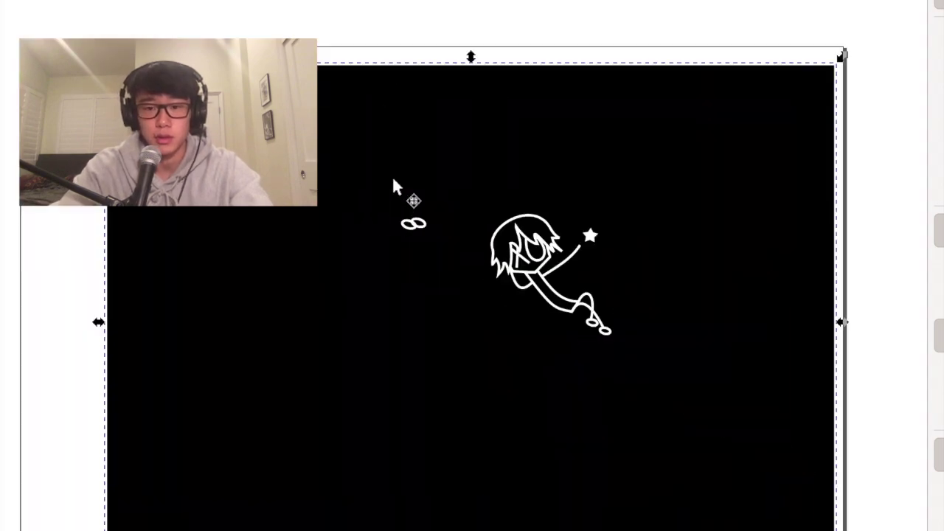
# Delete the leftover pair of feet beside the reclining character.
pyautogui.moveTo(247, 306); pyautogui.dragTo(337, 312)
pyautogui.scroll(1, 337, 312)
pyautogui.click(255, 307)
pyautogui.hscroll(3, 256, 307)
pyautogui.moveTo(317, 112); pyautogui.dragTo(445, 211)
pyautogui.press('Delete')
# Delete the reclining character's body, legs, arms and star, keeping only the head with its hair and face.
pyautogui.moveTo(140, 447)
pyautogui.mouseDown()
pyautogui.moveTo(803, 325)
pyautogui.moveTo(821, 233)
pyautogui.mouseUp()
pyautogui.press('Delete')
pyautogui.click(593, 284)
pyautogui.press('Delete')
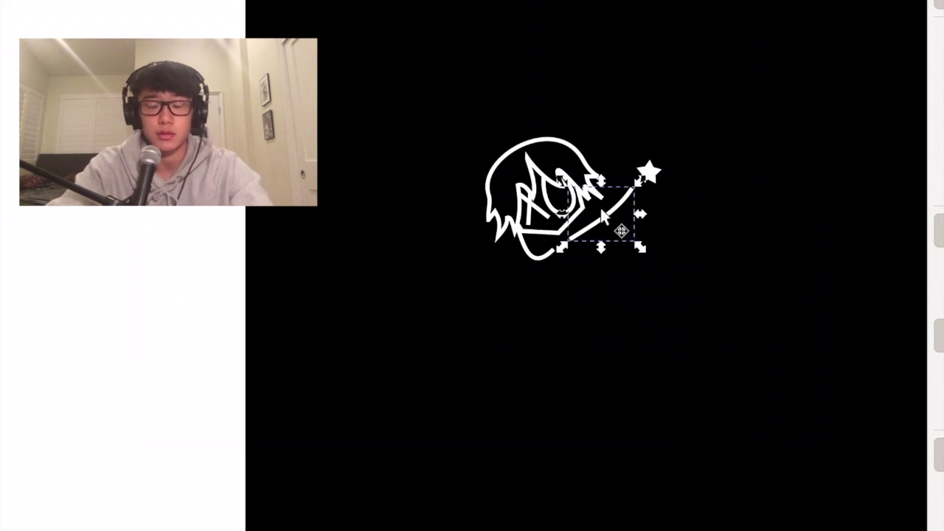
pyautogui.click(651, 178)
pyautogui.press('Delete')
pyautogui.click(562, 174)
pyautogui.click(566, 220)
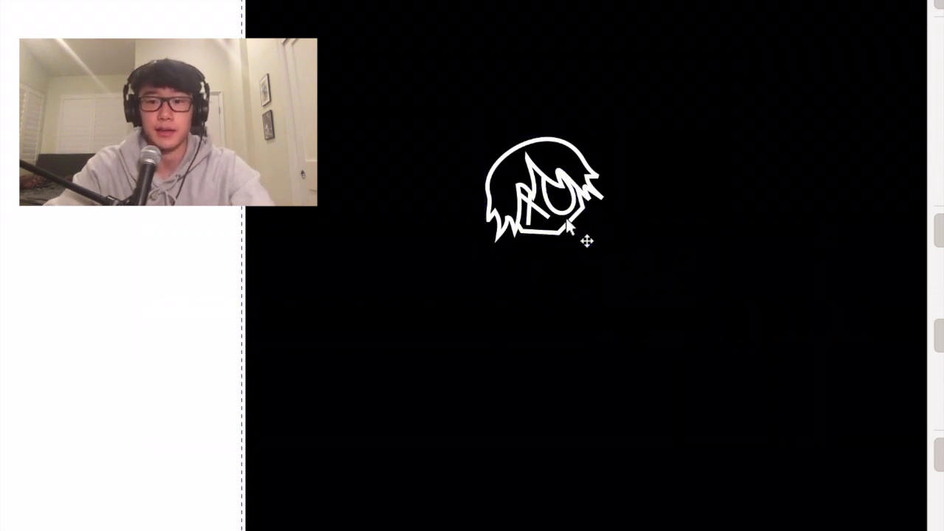
pyautogui.hotkey('ctrl', 'z')
pyautogui.click(299, 155)
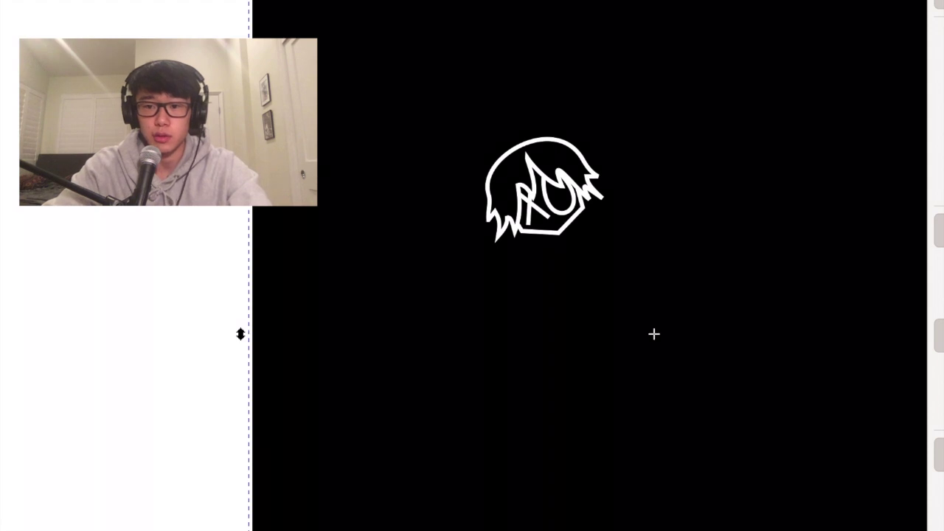
# Select all parts of the head, shift it slightly down and rotate it upright.
pyautogui.moveTo(132, 61); pyautogui.dragTo(721, 308)
pyautogui.moveTo(540, 179); pyautogui.dragTo(546, 255)
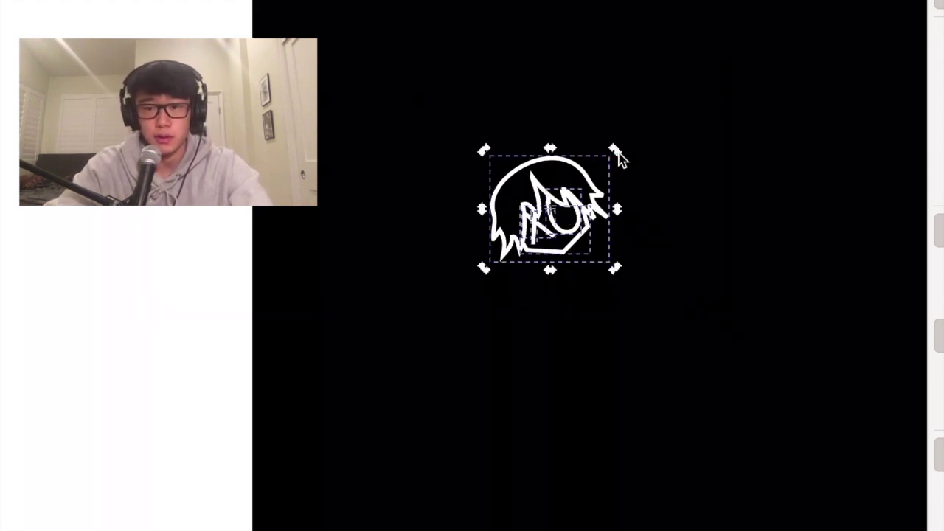
pyautogui.moveTo(617, 154); pyautogui.dragTo(652, 181)
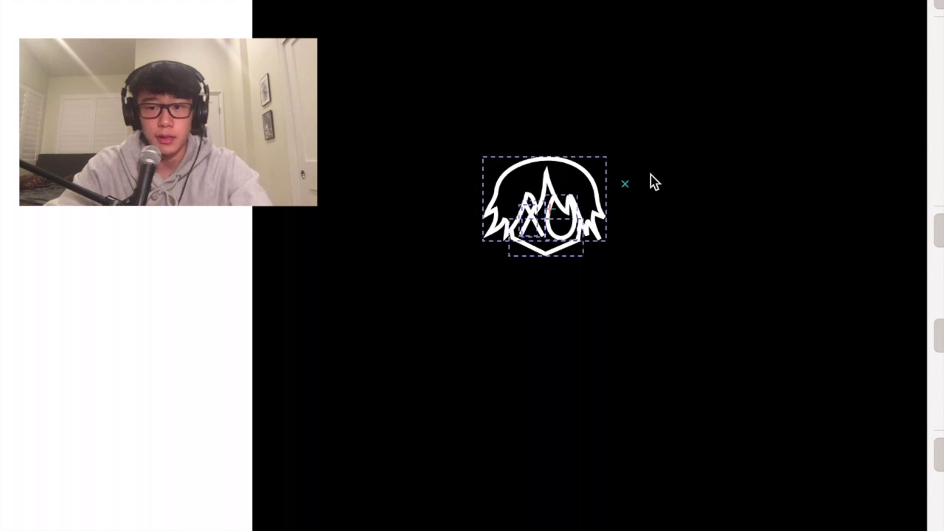
pyautogui.moveTo(651, 175); pyautogui.dragTo(649, 172)
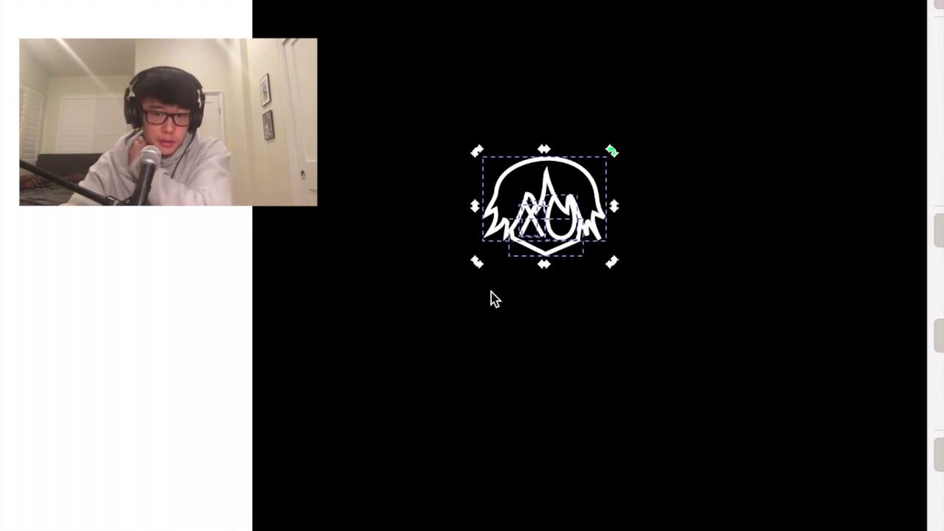
# Examine the straightened head outline against the black background.
pyautogui.scroll(2, 491, 291)
pyautogui.hscroll(3, 491, 291)
pyautogui.click(140, 422)
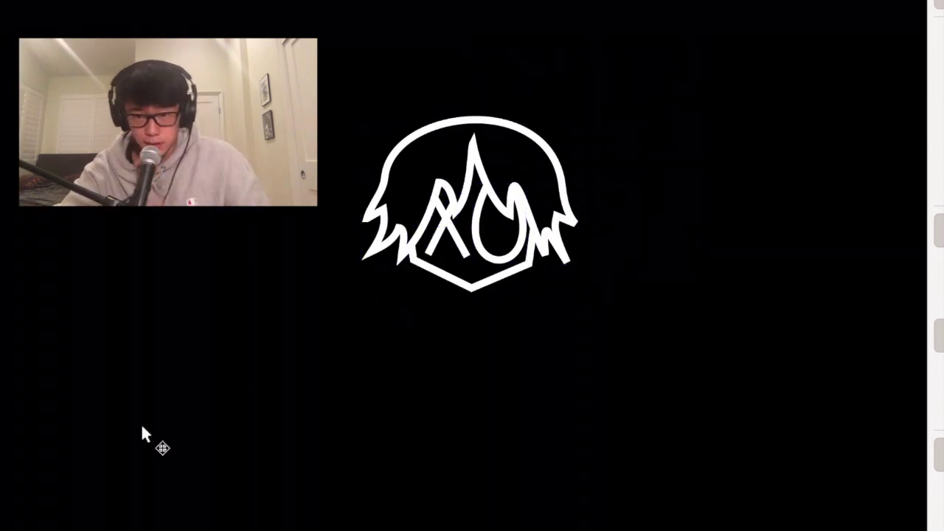
pyautogui.scroll(-2, 244, 378)
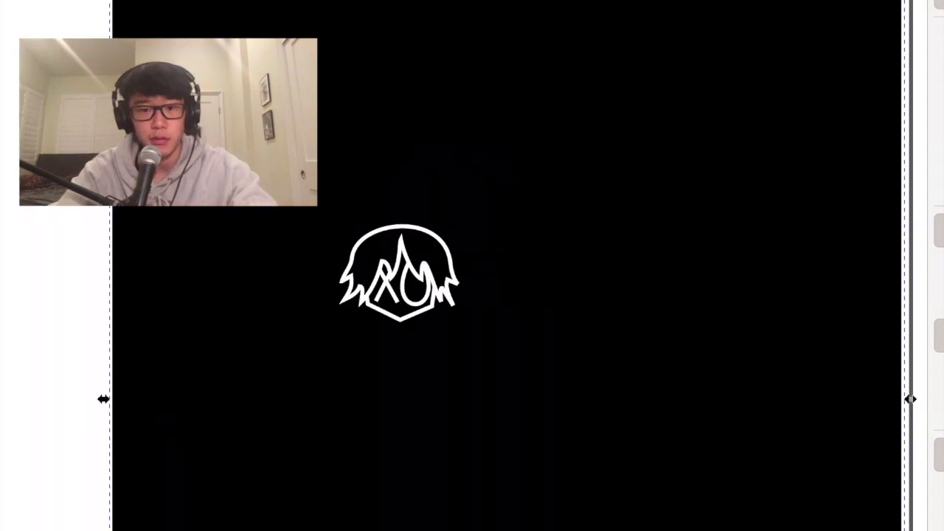
pyautogui.moveTo(52, 126); pyautogui.dragTo(551, 364)
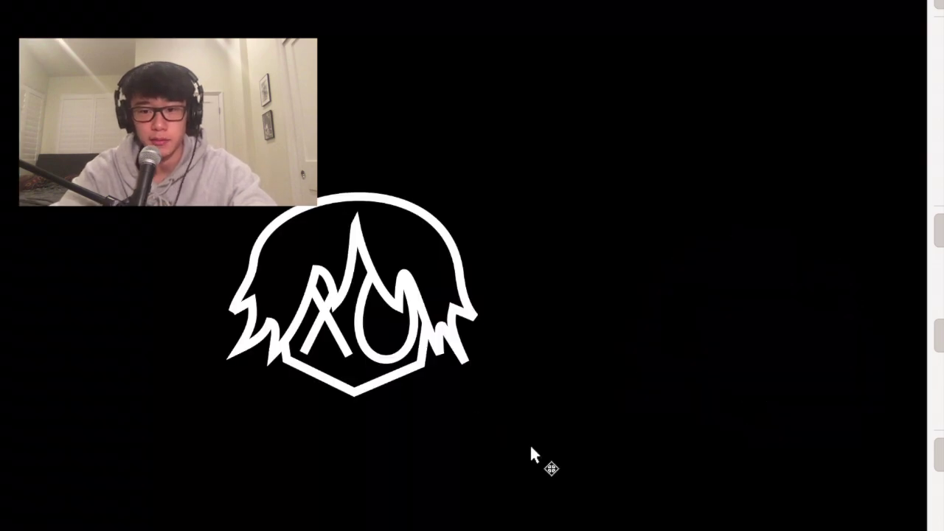
pyautogui.scroll(3, 527, 443)
pyautogui.hscroll(-6, 529, 447)
pyautogui.scroll(5, 528, 447)
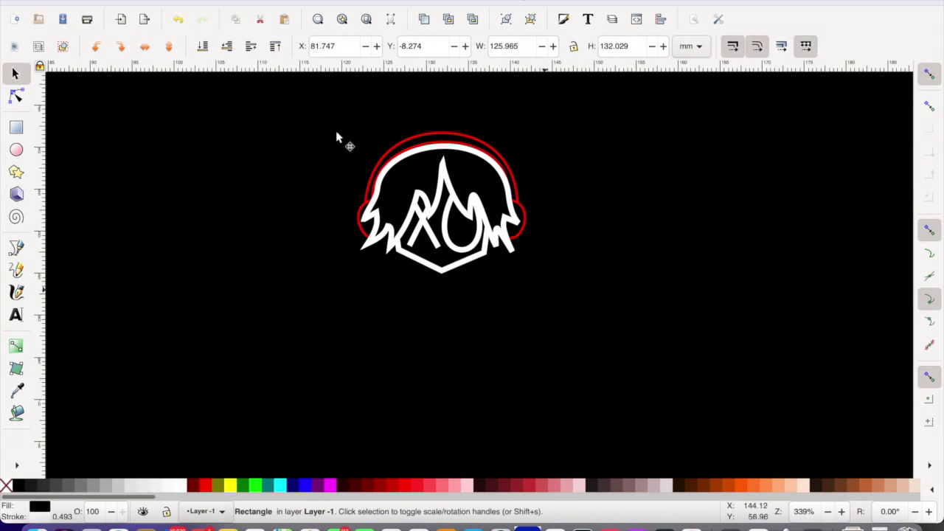
# Save the document as "Back drawingv (headphones)" in the Drop 3 folder.
pyautogui.press('super+s')
pyautogui.write('Back drawingv (headphones)')
pyautogui.press('Return')
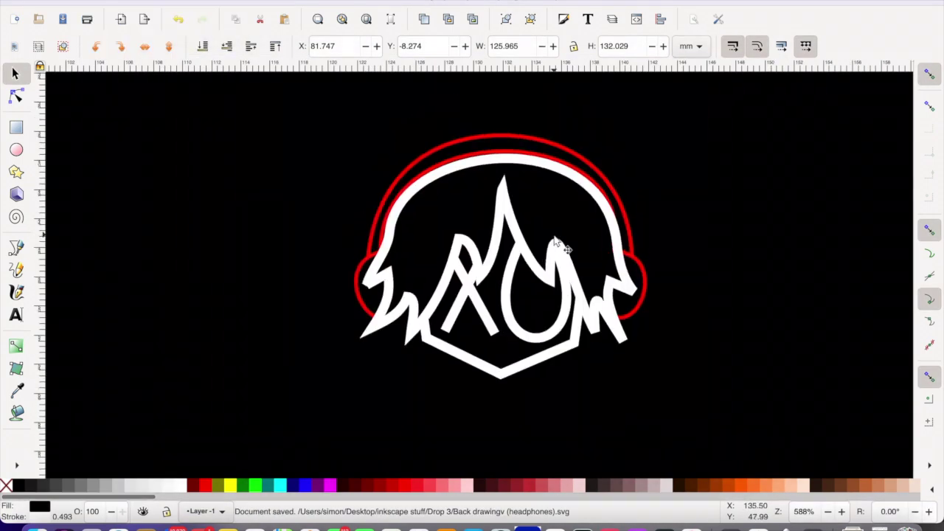
# Move the inner end node of the red right ear cup so its curve meets the headband beside the hair.
pyautogui.scroll(3, 638, 225)
pyautogui.doubleClick(660, 314)
pyautogui.scroll(3, 645, 299)
pyautogui.click(548, 287)
pyautogui.moveTo(548, 286); pyautogui.dragTo(572, 292)
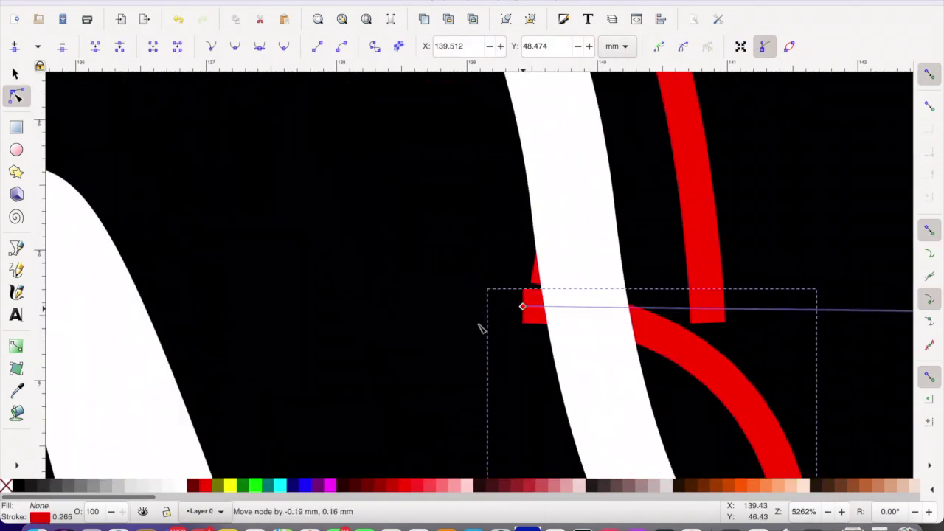
pyautogui.scroll(-3, 440, 238)
pyautogui.scroll(2, 469, 189)
pyautogui.press('Escape')
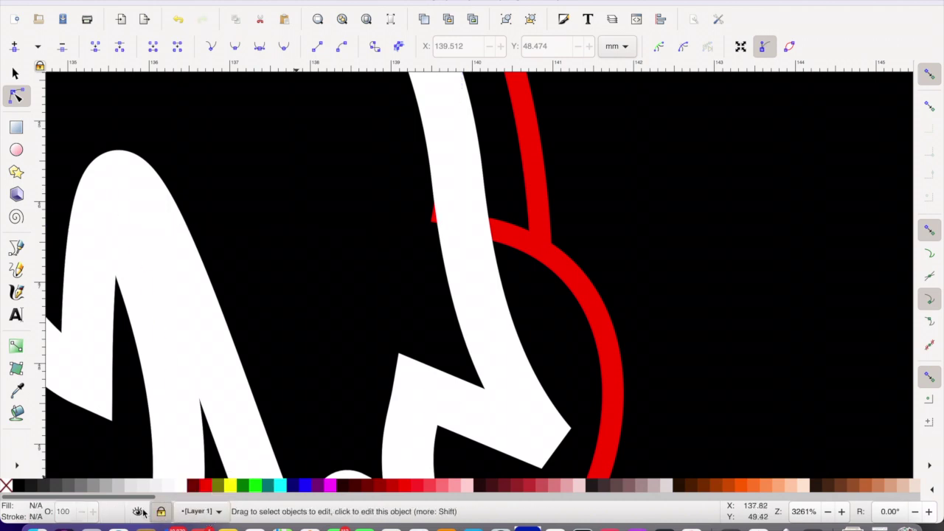
# Hide the white head layer, delete the stray red headphone end behind the hair, and show the layer again.
pyautogui.click(138, 512)
pyautogui.scroll(2, 478, 227)
pyautogui.click(426, 149)
pyautogui.doubleClick(426, 149)
pyautogui.click(413, 234)
pyautogui.press('Delete')
pyautogui.click(201, 511)
pyautogui.click(138, 513)
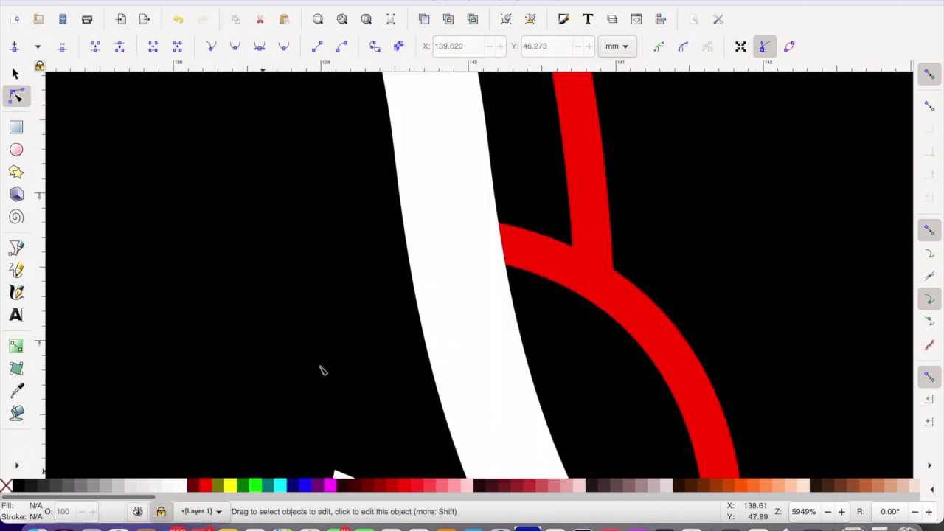
# Review the whole head with its red headphones, checking the headphone paths.
pyautogui.press('s')
pyautogui.scroll(-5, 486, 310)
pyautogui.hscroll(-4, 418, 211)
pyautogui.doubleClick(204, 286)
pyautogui.press('s')
pyautogui.scroll(-10, 722, 295)
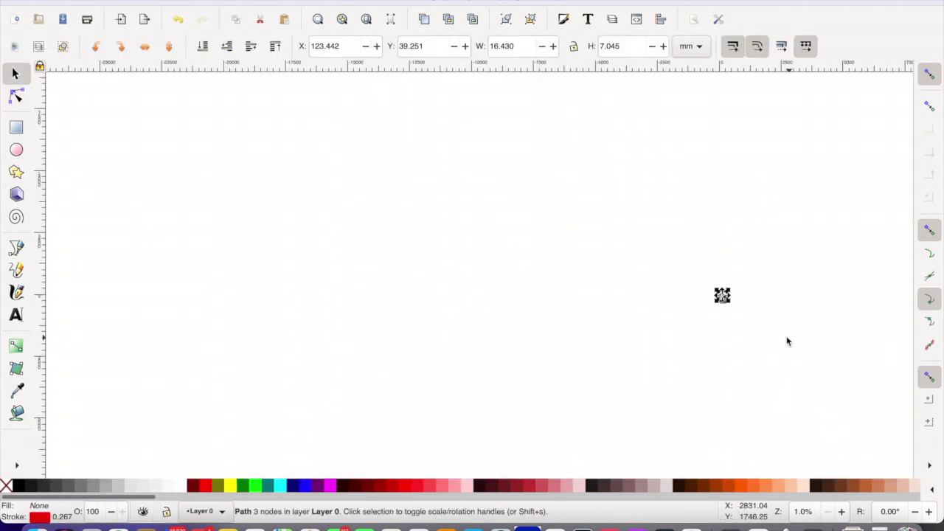
pyautogui.press('Escape')
pyautogui.scroll(17, 537, 204)
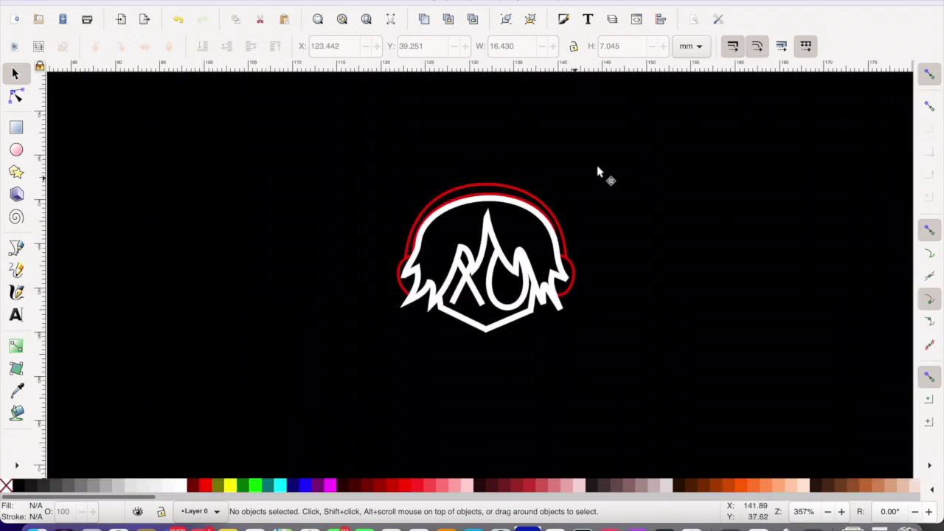
# Draw a small ellipse as a notehead beside the head and give it a white fill without an outline.
pyautogui.click(16, 150)
pyautogui.moveTo(614, 200); pyautogui.dragTo(629, 218)
pyautogui.press('s')
pyautogui.scroll(2, 666, 225)
pyautogui.press('shift+super+f')
pyautogui.click(464, 49)
pyautogui.tripleClick(402, 72)
pyautogui.click(396, 43)
pyautogui.click(320, 71)
pyautogui.click(540, 14)
# Draw a straight two-point note stem rising from the ellipse's right edge and colour its stroke white.
pyautogui.click(16, 247)
pyautogui.scroll(3, 582, 221)
pyautogui.click(585, 312)
pyautogui.doubleClick(589, 200)
pyautogui.hscroll(4, 589, 200)
pyautogui.click(177, 486)
pyautogui.scroll(-2, 355, 295)
pyautogui.click(15, 74)
pyautogui.rightClick(356, 262)
pyautogui.moveTo(309, 4); pyautogui.dragTo(566, 4)
pyautogui.click(679, 14)
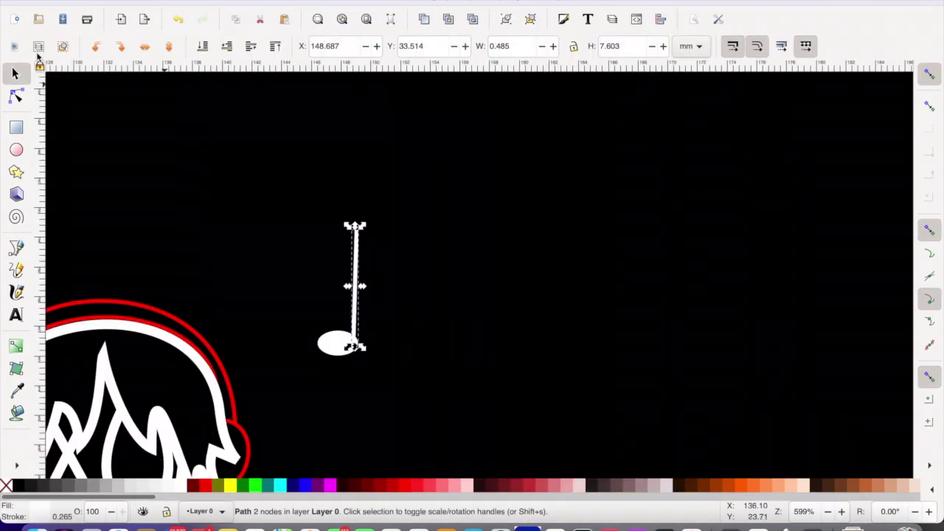
# Straighten the note stem to vertical by moving its bottom node over the notehead.
pyautogui.click(362, 308)
pyautogui.scroll(4, 361, 308)
pyautogui.doubleClick(348, 303)
pyautogui.moveTo(343, 396); pyautogui.dragTo(350, 397)
pyautogui.click(15, 73)
# Thicken the note stem's stroke to about 1 mm.
pyautogui.press('shift+super+f')
pyautogui.moveTo(443, 15); pyautogui.dragTo(649, 14)
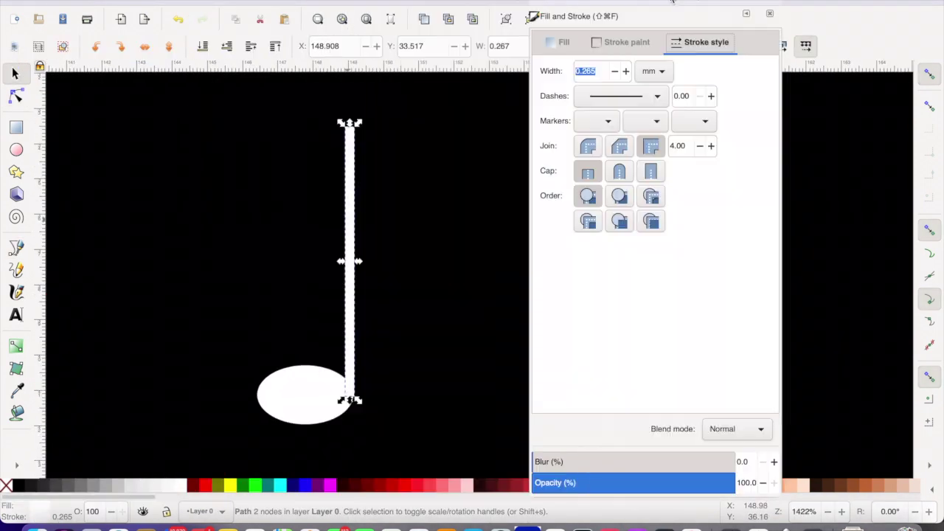
pyautogui.press('3')
pyautogui.press('BackSpace')
pyautogui.press('super+z')
pyautogui.write('21')
pyautogui.click(768, 13)
# Align the stem with the notehead's right edge and enlarge the ellipse slightly to suit the thicker stem.
pyautogui.moveTo(465, 278)
pyautogui.mouseDown()
pyautogui.moveTo(434, 277)
pyautogui.moveTo(447, 279)
pyautogui.mouseUp()
pyautogui.click(512, 325)
pyautogui.scroll(4, 459, 356)
pyautogui.click(450, 324)
pyautogui.click(450, 325)
pyautogui.click(382, 423)
pyautogui.moveTo(499, 338); pyautogui.dragTo(504, 338)
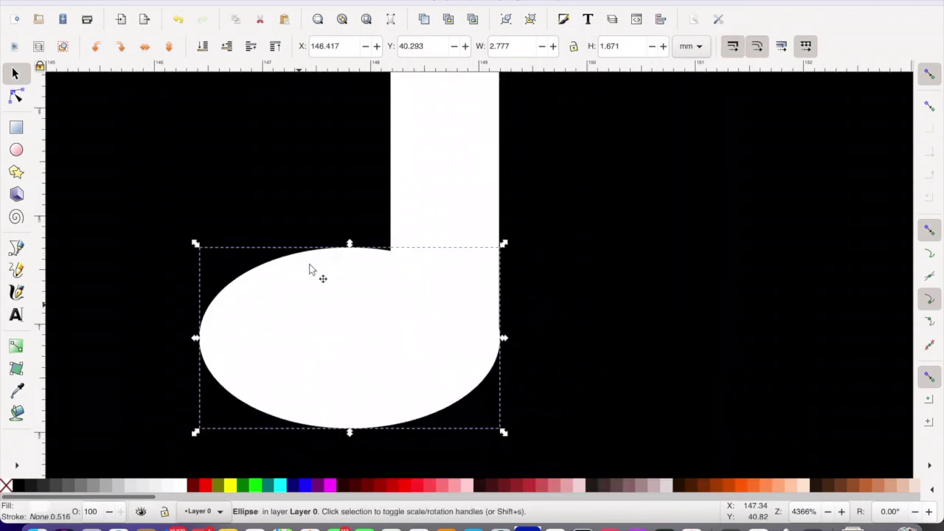
pyautogui.scroll(-4, 239, 326)
pyautogui.moveTo(230, 352); pyautogui.dragTo(206, 362)
pyautogui.click(383, 341)
# Duplicate the stem and notehead together and place the copy to the right, slightly higher than the original.
pyautogui.click(255, 331)
pyautogui.keyDown('shift'); pyautogui.click(287, 243); pyautogui.keyUp('shift')
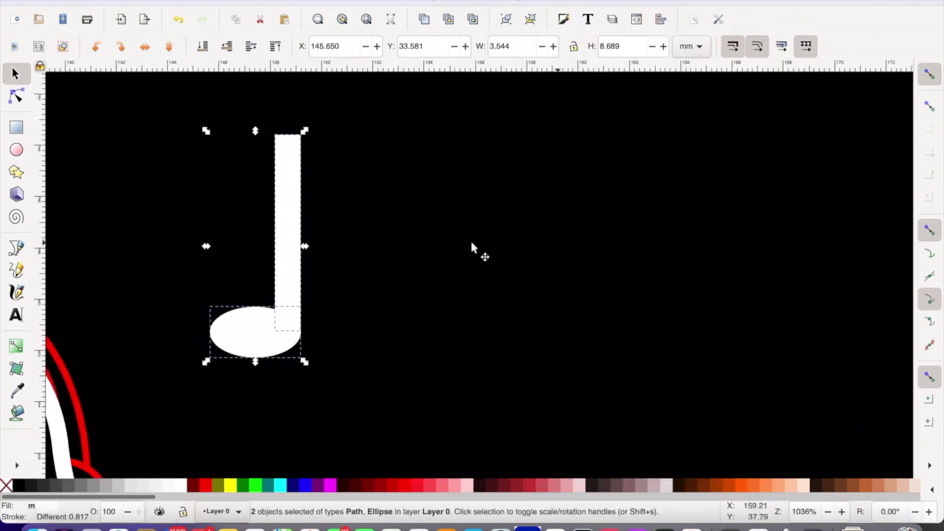
pyautogui.press('super+d')
pyautogui.moveTo(287, 229); pyautogui.dragTo(445, 214)
# Draw a straight line joining the tops of the two note stems and colour its stroke white.
pyautogui.click(16, 248)
pyautogui.click(287, 135)
pyautogui.doubleClick(444, 119)
pyautogui.click(16, 74)
pyautogui.click(507, 42)
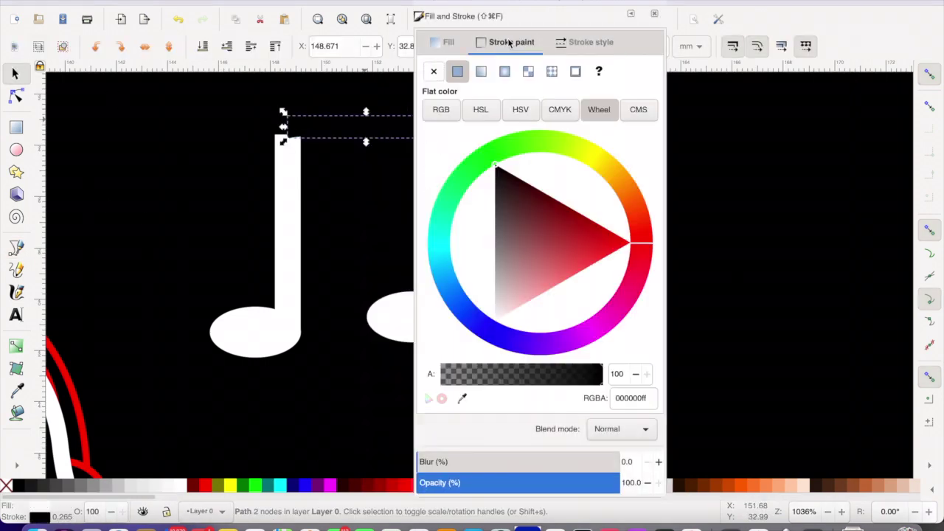
pyautogui.click(497, 317)
# Set the connecting beam's stroke width to 1 mm and stretch it sideways to cover both stems.
pyautogui.click(288, 221)
pyautogui.click(594, 47)
pyautogui.click(365, 127)
pyautogui.doubleClick(547, 70)
pyautogui.write('1')
pyautogui.moveTo(450, 127); pyautogui.dragTo(462, 127)
pyautogui.moveTo(282, 127); pyautogui.dragTo(262, 127)
# Lower the second note to match the first and reposition the beam at the second stem.
pyautogui.scroll(3, 277, 126)
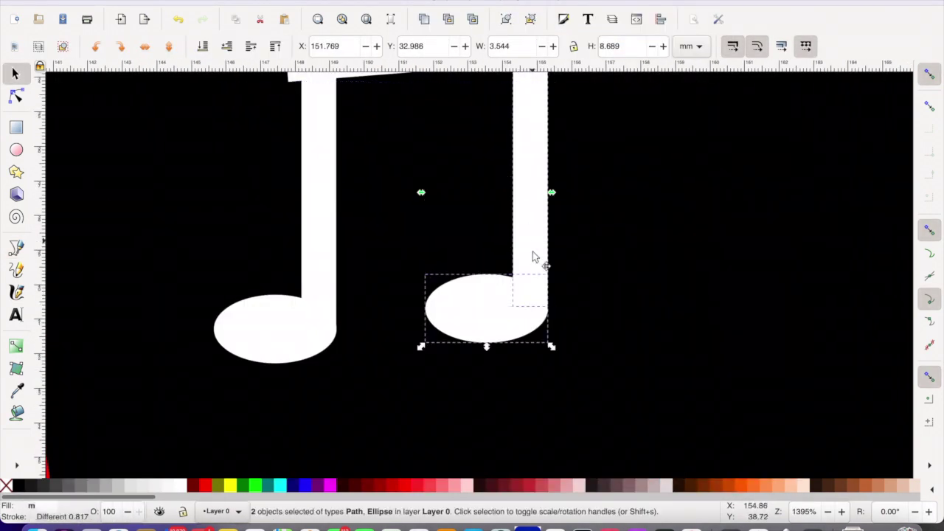
pyautogui.moveTo(533, 240); pyautogui.dragTo(533, 270)
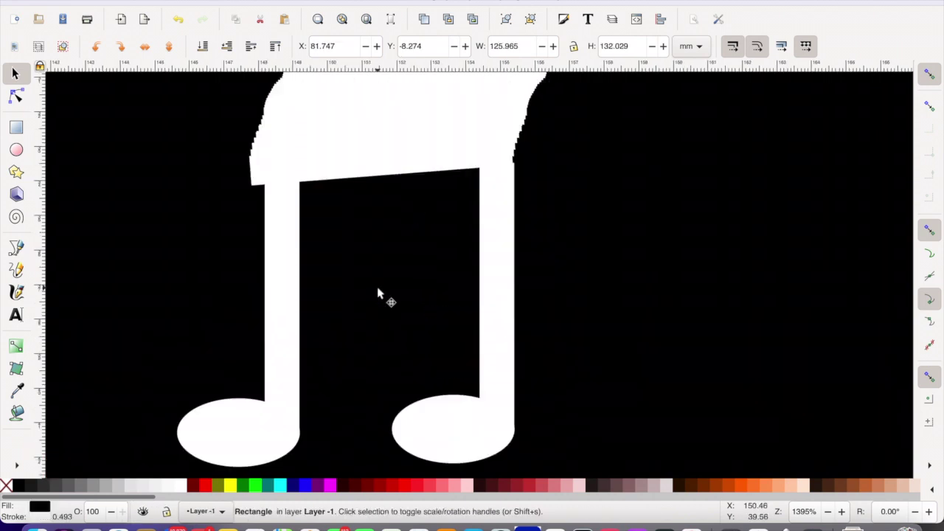
pyautogui.press('n')
pyautogui.press('s')
pyautogui.click(480, 148)
pyautogui.moveTo(514, 124)
pyautogui.mouseDown()
pyautogui.moveTo(523, 165)
pyautogui.moveTo(501, 101)
pyautogui.moveTo(505, 107)
pyautogui.mouseUp()
# Adjust the beam so it sits level across the tops of both note stems.
pyautogui.scroll(4, 486, 153)
pyautogui.moveTo(461, 156); pyautogui.dragTo(373, 278)
pyautogui.scroll(2, 373, 279)
pyautogui.moveTo(441, 260); pyautogui.dragTo(441, 252)
pyautogui.click(430, 249)
pyautogui.moveTo(362, 286); pyautogui.dragTo(361, 281)
pyautogui.scroll(-6, 839, 360)
pyautogui.click(737, 404)
pyautogui.scroll(-6, 737, 410)
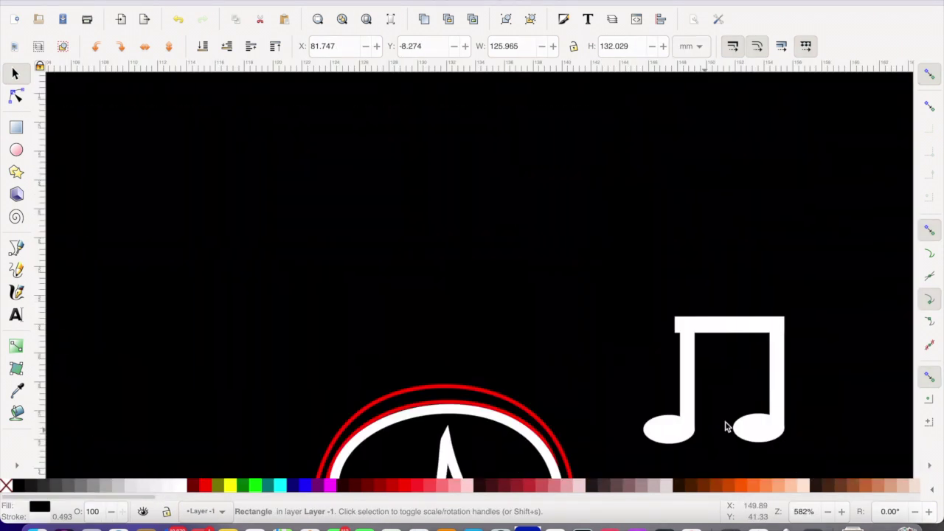
# Select the whole head with its headphones and move it left, away from the music notes.
pyautogui.moveTo(253, 105); pyautogui.dragTo(475, 423)
pyautogui.moveTo(253, 105); pyautogui.dragTo(472, 435)
pyautogui.click(161, 511)
pyautogui.moveTo(306, 394); pyautogui.dragTo(224, 448)
# Enlarge the beamed pair of music notes beside the head.
pyautogui.scroll(-4, 295, 413)
pyautogui.moveTo(338, 313); pyautogui.dragTo(338, 338)
pyautogui.moveTo(224, 332); pyautogui.dragTo(215, 324)
pyautogui.click(369, 324)
pyautogui.scroll(6, 432, 189)
pyautogui.scroll(-2, 488, 232)
# Move the second note's head and stem left so the stem lines up with the end of the beam.
pyautogui.click(417, 413)
pyautogui.keyDown('shift'); pyautogui.click(470, 244); pyautogui.keyUp('shift')
pyautogui.moveTo(469, 243); pyautogui.dragTo(450, 239)
pyautogui.click(777, 211)
pyautogui.scroll(-5, 774, 213)
pyautogui.press('Escape')
# Duplicate the second note's head and stem twice and place the copies as single notes to its right.
pyautogui.scroll(5, 705, 254)
pyautogui.click(599, 402)
pyautogui.keyDown('shift'); pyautogui.click(655, 271); pyautogui.keyUp('shift')
pyautogui.hotkey('ctrl', 'd')
pyautogui.moveTo(653, 272); pyautogui.dragTo(789, 258)
pyautogui.hotkey('ctrl', 'd')
pyautogui.moveTo(789, 259); pyautogui.dragTo(851, 273)
pyautogui.hscroll(5, 803, 230)
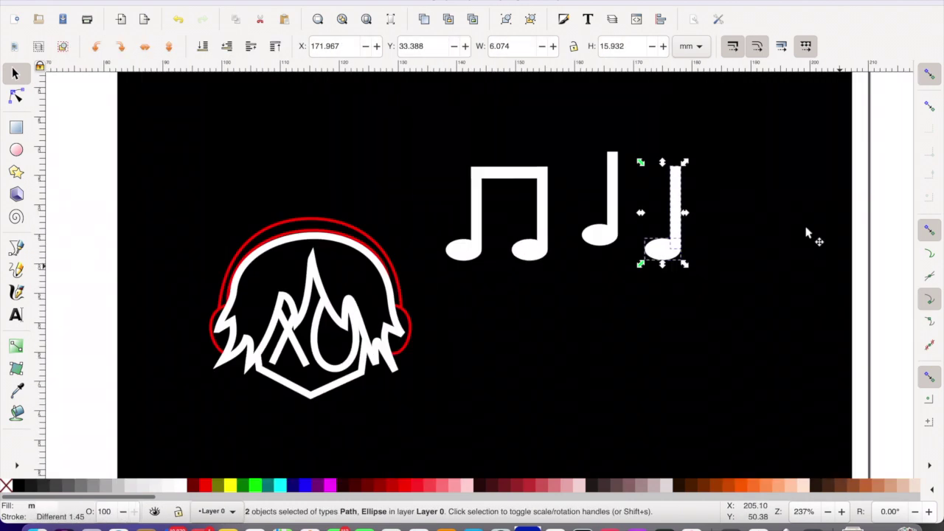
# Add a slanted white bar at the top of the last single note's stem as its flag.
pyautogui.press('Escape')
pyautogui.scroll(5, 663, 210)
pyautogui.click(550, 199)
pyautogui.press('x')
pyautogui.moveTo(621, 294); pyautogui.dragTo(639, 245)
pyautogui.press('s')
pyautogui.moveTo(604, 228); pyautogui.dragTo(606, 218)
pyautogui.scroll(5, 607, 177)
pyautogui.moveTo(541, 208); pyautogui.dragTo(545, 176)
# Bend the flag into an outward curve and move its end nodes to meet the stem and hang lower.
pyautogui.click(17, 97)
pyautogui.moveTo(590, 226); pyautogui.dragTo(640, 200)
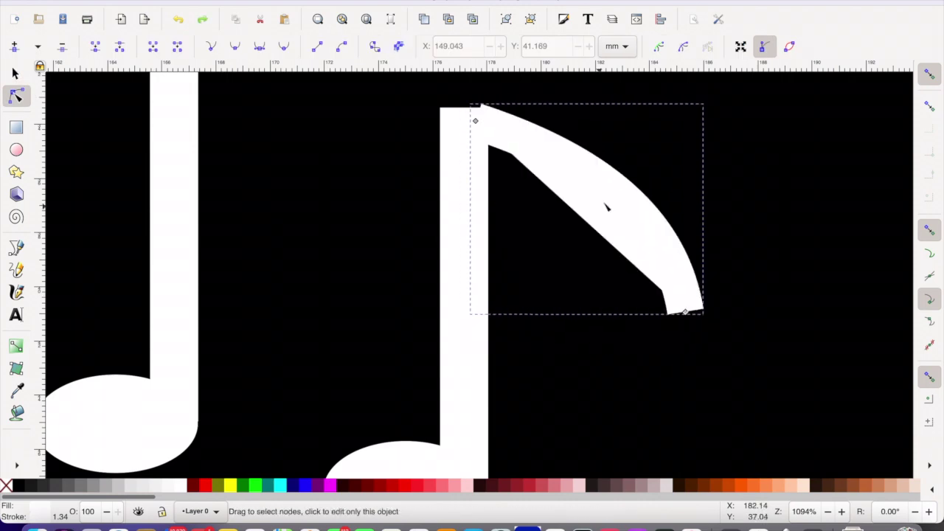
pyautogui.moveTo(475, 122); pyautogui.dragTo(479, 126)
pyautogui.moveTo(685, 312); pyautogui.dragTo(650, 339)
pyautogui.scroll(2, 510, 164)
pyautogui.moveTo(399, 244); pyautogui.dragTo(401, 242)
# Narrow the stem of the plain single note slightly from its left side.
pyautogui.scroll(-5, 264, 258)
pyautogui.click(16, 74)
pyautogui.click(208, 276)
pyautogui.moveTo(199, 286); pyautogui.dragTo(200, 286)
pyautogui.click(239, 275)
pyautogui.hotkey('ctrl', 'z')
pyautogui.scroll(5, 123, 282)
pyautogui.click(392, 294)
pyautogui.moveTo(370, 294); pyautogui.dragTo(375, 295)
# Make the curved flag narrower and readjust its top node against the stem.
pyautogui.hscroll(5, 529, 324)
pyautogui.click(624, 330)
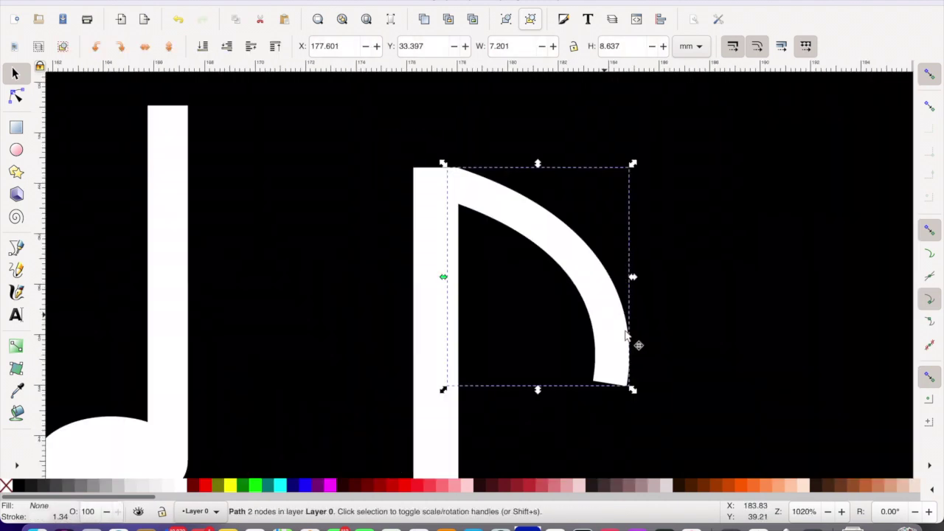
pyautogui.scroll(5, 619, 326)
pyautogui.moveTo(655, 234); pyautogui.dragTo(564, 235)
pyautogui.click(16, 96)
pyautogui.moveTo(348, 207); pyautogui.dragTo(350, 205)
# Narrow the flagged note's stem to about 1.55 mm and align it with the notehead's right edge.
pyautogui.click(15, 74)
pyautogui.click(295, 267)
pyautogui.scroll(-7, 277, 275)
pyautogui.moveTo(268, 210); pyautogui.dragTo(276, 211)
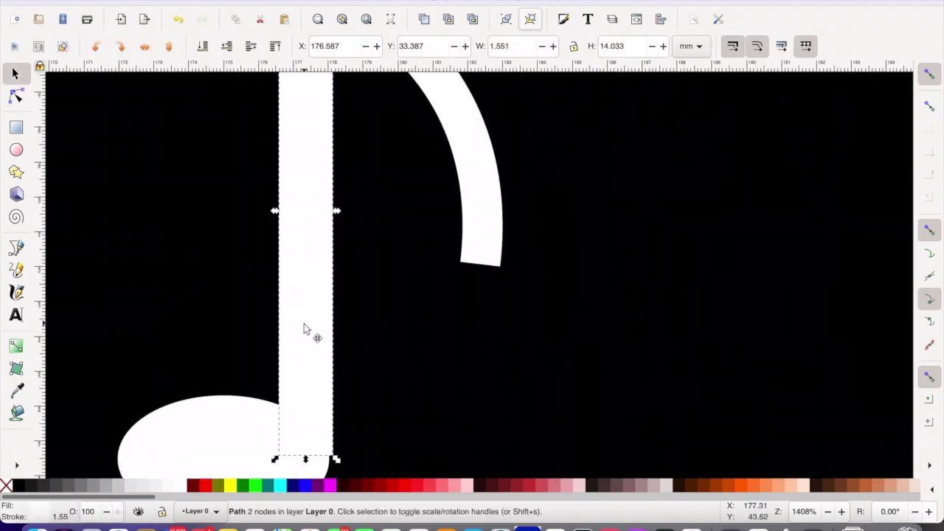
pyautogui.moveTo(320, 347); pyautogui.dragTo(315, 348)
# Nudge the flag slightly left so its upper end meets the stem.
pyautogui.click(334, 357)
pyautogui.scroll(4, 336, 358)
pyautogui.moveTo(393, 163); pyautogui.dragTo(390, 162)
pyautogui.click(589, 174)
pyautogui.scroll(-7, 589, 174)
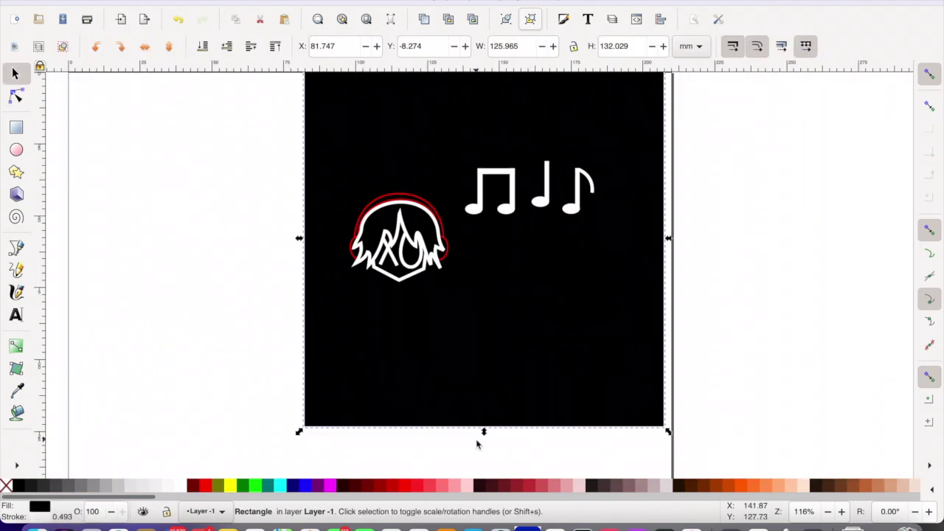
# Reshape the flag into a smoother curve by repositioning the curve handles of both its end nodes.
pyautogui.scroll(4, 592, 198)
pyautogui.click(555, 160)
pyautogui.click(16, 97)
pyautogui.scroll(2, 575, 94)
pyautogui.moveTo(534, 254); pyautogui.dragTo(436, 192)
pyautogui.scroll(3, 510, 201)
pyautogui.moveTo(495, 211); pyautogui.dragTo(482, 233)
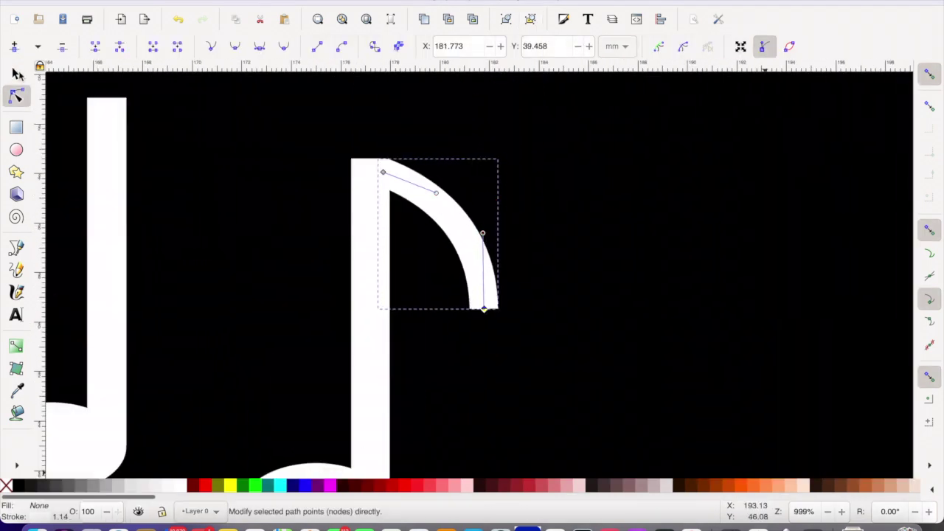
# Select the finished flagged note as a whole and save the document.
pyautogui.click(15, 74)
pyautogui.scroll(-4, 664, 289)
pyautogui.scroll(-2, 611, 288)
pyautogui.moveTo(766, 379); pyautogui.dragTo(465, 250)
pyautogui.scroll(2, 480, 287)
pyautogui.hotkey('ctrl', 's')
pyautogui.click(469, 296)
# Place a small copy of the three music notes, about 10 mm wide in total, beside the headphones' right ear cup.
pyautogui.scroll(-2, 459, 297)
pyautogui.moveTo(792, 393); pyautogui.dragTo(453, 244)
pyautogui.moveTo(479, 288); pyautogui.dragTo(602, 354)
pyautogui.click(760, 288)
pyautogui.hotkey('ctrl', 'v')
pyautogui.scroll(3, 704, 396)
pyautogui.hotkey('ctrl', 'z')
pyautogui.scroll(-2, 712, 341)
pyautogui.hscroll(3, 712, 341)
pyautogui.moveTo(661, 275); pyautogui.dragTo(638, 270)
pyautogui.scroll(5, 466, 263)
pyautogui.moveTo(210, 266); pyautogui.dragTo(213, 266)
pyautogui.scroll(-5, 527, 304)
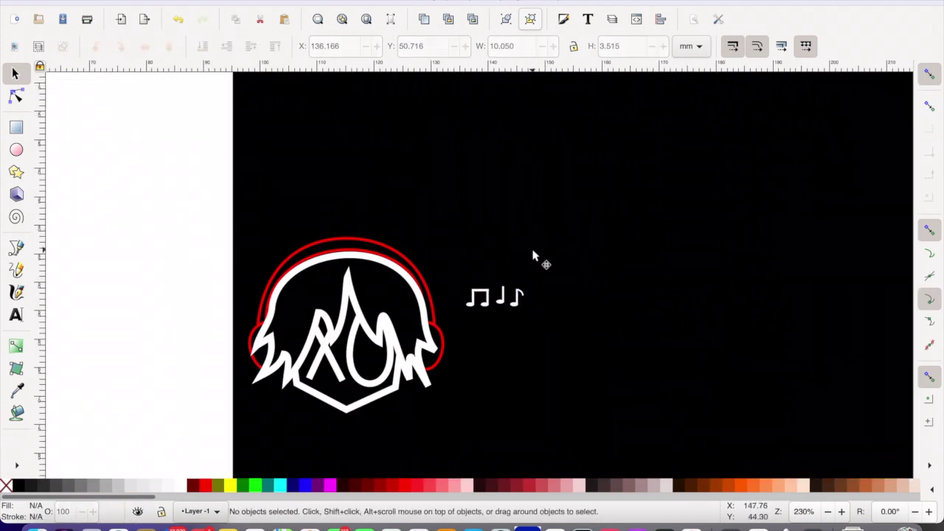
# Copy the small flagged note and paste four copies around the head.
pyautogui.scroll(2, 546, 317)
pyautogui.moveTo(514, 243); pyautogui.dragTo(467, 298)
pyautogui.hotkey('ctrl', 'c')
pyautogui.scroll(-2, 482, 285)
pyautogui.hotkey('ctrl', 'v')
pyautogui.hotkey('ctrl', 'v')
pyautogui.hotkey('ctrl', 'v')
pyautogui.hotkey('ctrl', 'v')
pyautogui.moveTo(221, 129); pyautogui.dragTo(383, 213)
pyautogui.moveTo(214, 179); pyautogui.dragTo(289, 227)
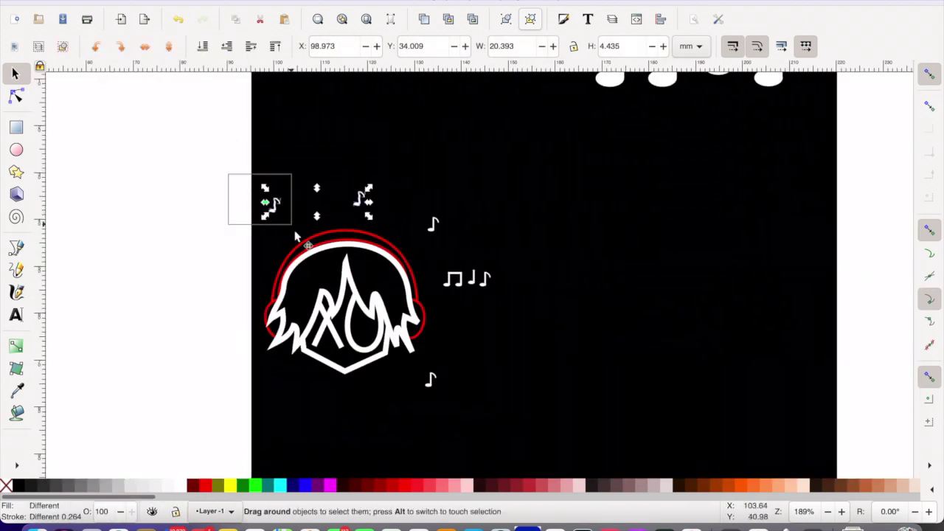
# Replace the extra flagged note copy above the head and set the original flagged note aside in the background's upper-right area.
pyautogui.press('Delete')
pyautogui.hotkey('ctrl', 'v')
pyautogui.scroll(-1, 464, 266)
pyautogui.moveTo(848, 319); pyautogui.dragTo(467, 203)
pyautogui.moveTo(495, 242); pyautogui.dragTo(544, 237)
pyautogui.moveTo(474, 257); pyautogui.dragTo(776, 118)
# Copy the small quarter note and paste four copies around the head.
pyautogui.moveTo(862, 323); pyautogui.dragTo(454, 218)
pyautogui.hotkey('ctrl', 'c')
pyautogui.hotkey('ctrl', 'v')
pyautogui.hotkey('ctrl', 'v')
pyautogui.hotkey('ctrl', 'v')
pyautogui.hotkey('ctrl', 'v')
pyautogui.click(701, 365)
# Undo the last shifts and set the original quarter note aside below the spare flagged note.
pyautogui.moveTo(235, 324); pyautogui.dragTo(168, 324)
pyautogui.click(855, 341)
pyautogui.moveTo(859, 332); pyautogui.dragTo(454, 219)
pyautogui.moveTo(472, 258); pyautogui.dragTo(481, 260)
pyautogui.hotkey('ctrl', 'z')
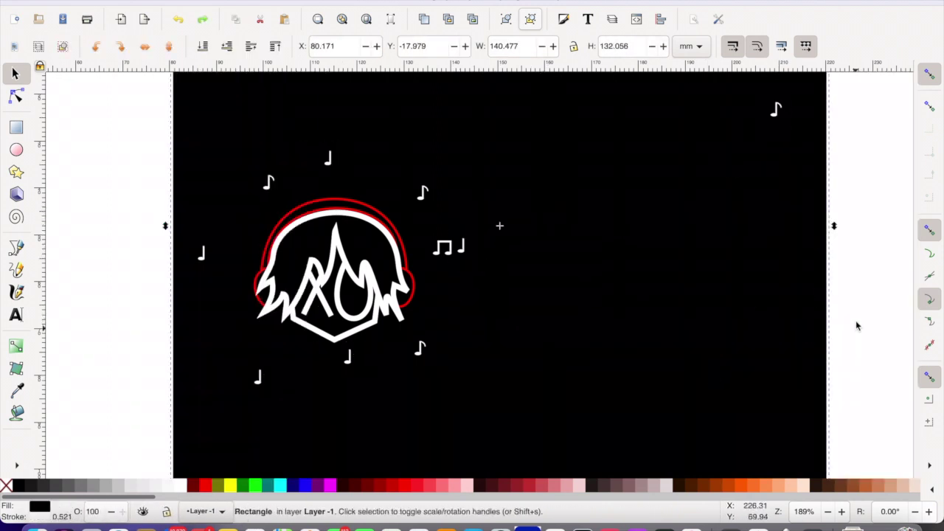
pyautogui.hotkey('ctrl', 'z')
pyautogui.moveTo(854, 328); pyautogui.dragTo(776, 162)
# Copy the small beamed note pair and paste copies below, left of and above the head.
pyautogui.moveTo(846, 326); pyautogui.dragTo(423, 220)
pyautogui.hotkey('ctrl', 'c')
pyautogui.hotkey('ctrl', 'v')
pyautogui.hotkey('ctrl', 'v')
pyautogui.hotkey('ctrl', 'v')
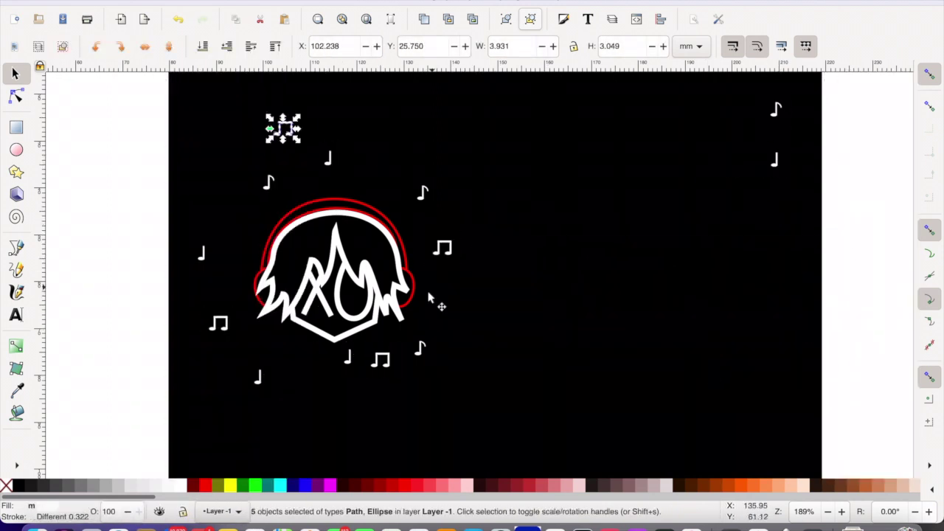
# Reposition the beamed, flagged and quarter notes around the head so they are more evenly spaced.
pyautogui.moveTo(845, 325); pyautogui.dragTo(423, 225)
pyautogui.moveTo(843, 398); pyautogui.dragTo(432, 338)
pyautogui.moveTo(133, 91); pyautogui.dragTo(331, 152)
pyautogui.moveTo(284, 128); pyautogui.dragTo(278, 139)
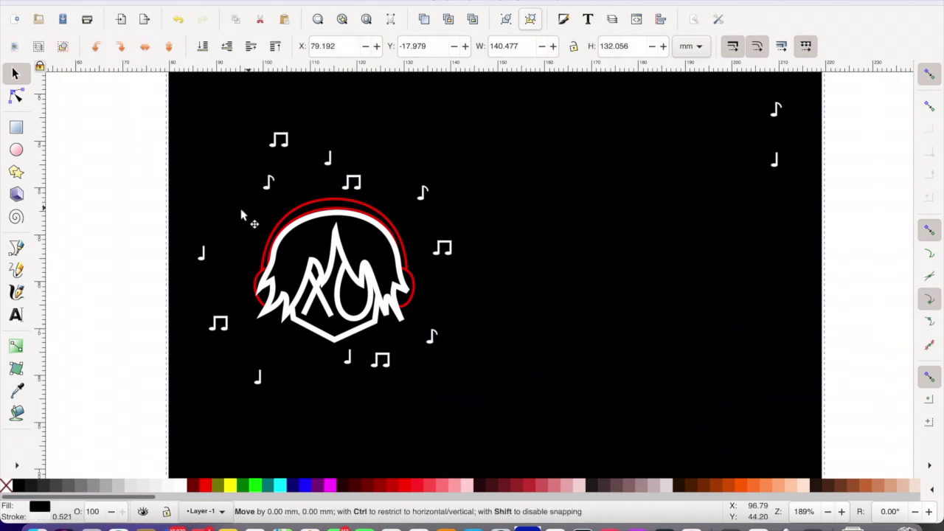
pyautogui.moveTo(243, 215); pyautogui.dragTo(237, 215)
pyautogui.moveTo(126, 223); pyautogui.dragTo(294, 168)
pyautogui.moveTo(269, 183); pyautogui.dragTo(261, 197)
pyautogui.moveTo(144, 360); pyautogui.dragTo(277, 393)
pyautogui.moveTo(260, 374); pyautogui.dragTo(261, 358)
# Set a spare beamed note pair aside below the other spare notes and save the document.
pyautogui.scroll(2, 586, 270)
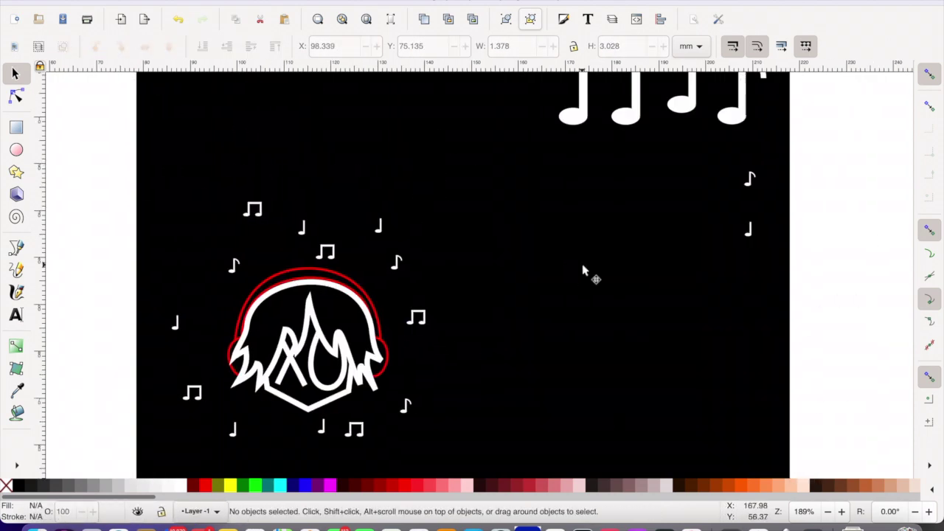
pyautogui.scroll(-2, 583, 271)
pyautogui.moveTo(740, 314); pyautogui.dragTo(480, 275)
pyautogui.hotkey('ctrl', 's')
# Rotate the beamed note pair at the upper left of the ring slightly counterclockwise.
pyautogui.scroll(5, 392, 234)
pyautogui.moveTo(65, 166); pyautogui.dragTo(513, 260)
pyautogui.click(484, 200)
pyautogui.moveTo(494, 190); pyautogui.dragTo(483, 181)
pyautogui.click(66, 275)
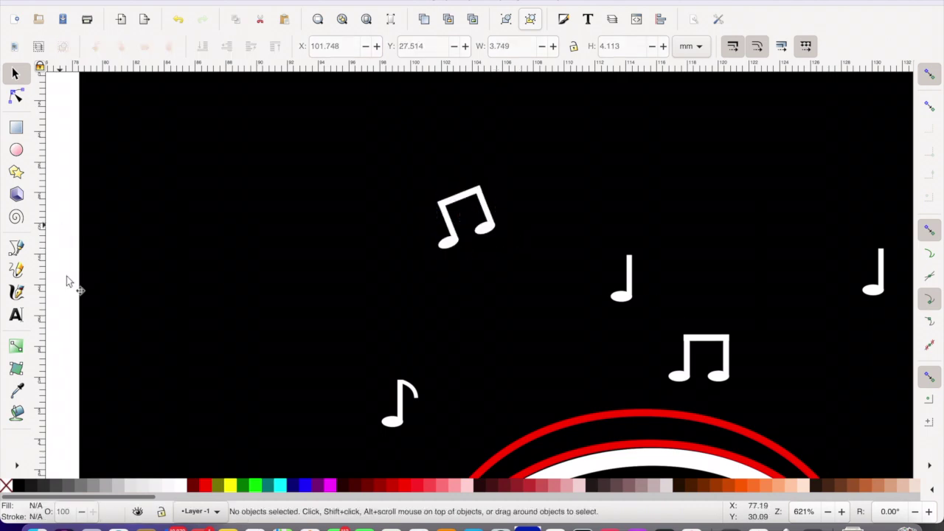
# Tilt the upper-left flagged note clockwise and the quarter note left of the head counterclockwise.
pyautogui.scroll(-3, 71, 274)
pyautogui.moveTo(63, 244); pyautogui.dragTo(446, 389)
pyautogui.click(412, 324)
pyautogui.moveTo(436, 304); pyautogui.dragTo(445, 314)
pyautogui.scroll(-8, 99, 177)
pyautogui.moveTo(118, 182); pyautogui.dragTo(347, 317)
pyautogui.moveTo(303, 230); pyautogui.dragTo(294, 227)
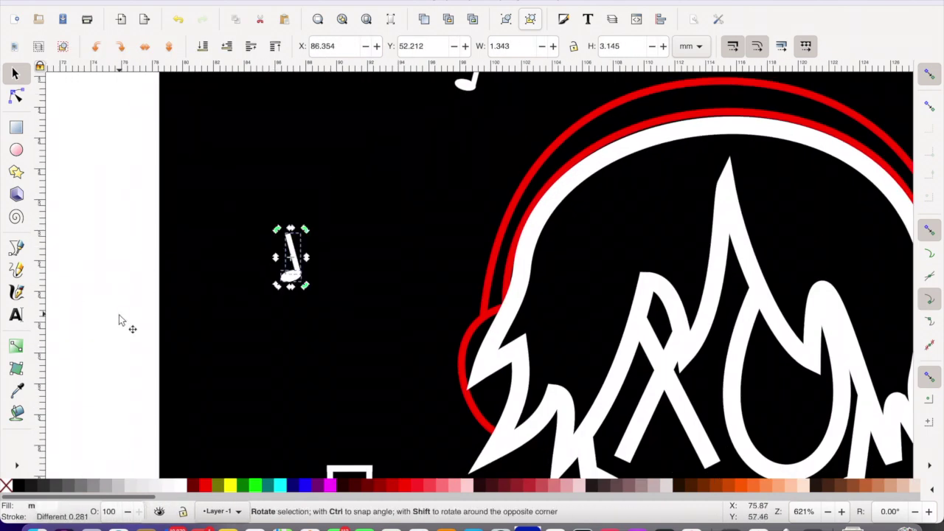
# Tilt the beamed note pair and the quarter note at the lower left of the head.
pyautogui.scroll(-5, 120, 316)
pyautogui.moveTo(122, 211); pyautogui.dragTo(412, 362)
pyautogui.moveTo(307, 272); pyautogui.dragTo(302, 280)
pyautogui.scroll(-3, 111, 258)
pyautogui.moveTo(475, 287); pyautogui.dragTo(484, 295)
pyautogui.scroll(-2, 86, 199)
# Tilt the quarter note below the head counterclockwise and the beamed pair next to it clockwise.
pyautogui.scroll(-5, 413, 335)
pyautogui.moveTo(455, 343); pyautogui.dragTo(332, 100)
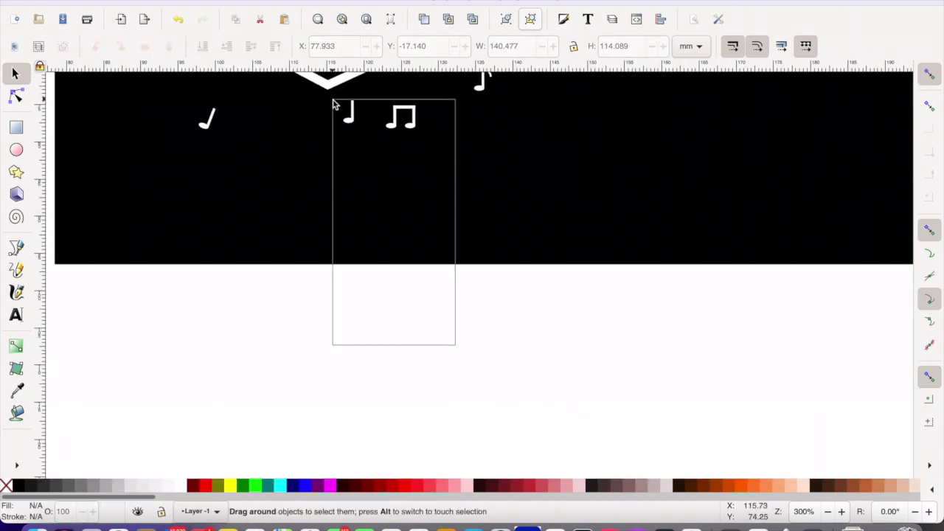
pyautogui.scroll(2, 332, 102)
pyautogui.moveTo(412, 162); pyautogui.dragTo(402, 149)
pyautogui.moveTo(457, 396); pyautogui.dragTo(363, 144)
pyautogui.moveTo(415, 154); pyautogui.dragTo(425, 169)
# Rotate the beamed note pair right of the head slightly clockwise.
pyautogui.moveTo(547, 385); pyautogui.dragTo(451, 121)
pyautogui.scroll(-3, 671, 338)
pyautogui.moveTo(870, 299); pyautogui.dragTo(469, 236)
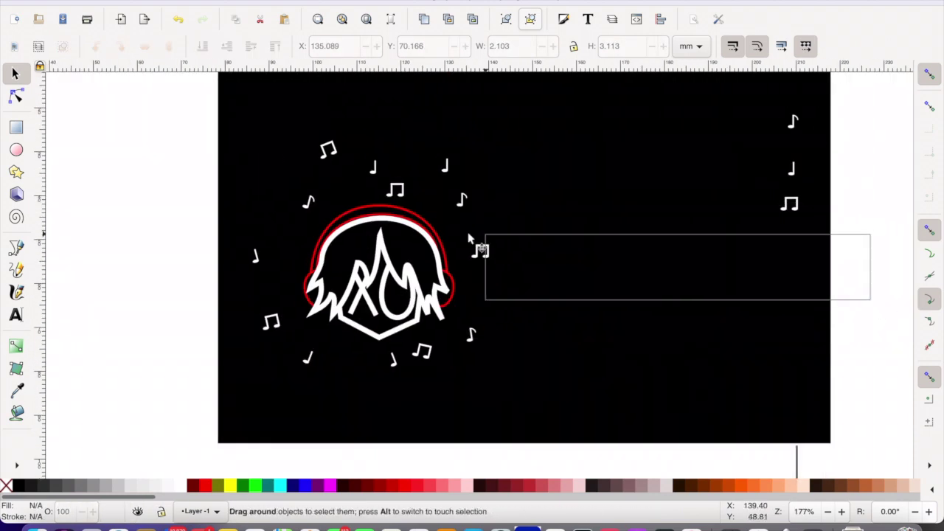
pyautogui.scroll(5, 487, 173)
pyautogui.moveTo(494, 390); pyautogui.dragTo(502, 401)
# Rotate the flagged note at the upper right of the head slightly counterclockwise.
pyautogui.scroll(-5, 519, 219)
pyautogui.moveTo(455, 101); pyautogui.dragTo(497, 280)
pyautogui.scroll(5, 494, 272)
pyautogui.click(460, 275)
pyautogui.moveTo(451, 251); pyautogui.dragTo(446, 256)
# Tilt the remaining quarter notes and the beamed note pair above the headband.
pyautogui.scroll(-4, 427, 272)
pyautogui.click(516, 177)
pyautogui.moveTo(526, 120); pyautogui.dragTo(526, 155)
pyautogui.moveTo(342, 121); pyautogui.dragTo(376, 360)
pyautogui.moveTo(369, 125); pyautogui.dragTo(402, 410)
pyautogui.moveTo(396, 382); pyautogui.dragTo(400, 390)
pyautogui.click(431, 121)
pyautogui.scroll(-5, 431, 229)
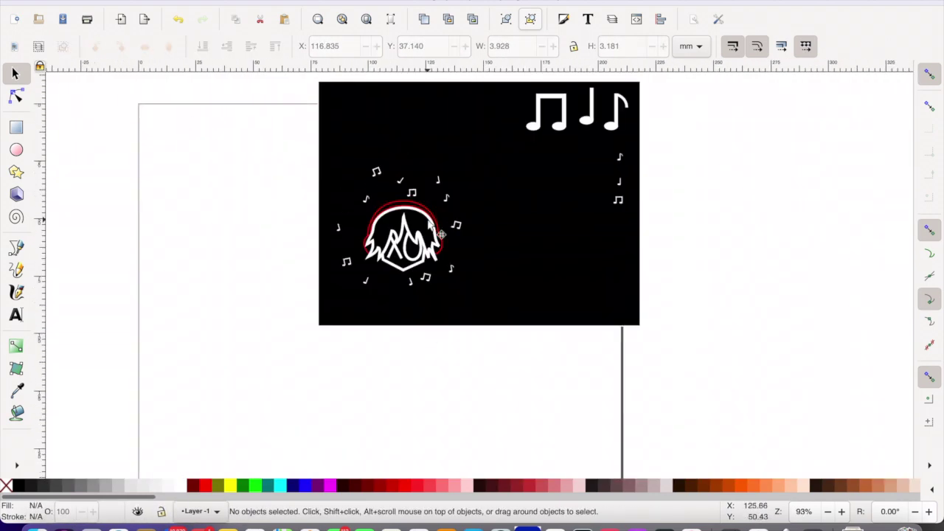
# Copy one of the spare small notes and paste an additional copy into the design.
pyautogui.scroll(5, 376, 218)
pyautogui.hscroll(4, 227, 213)
pyautogui.moveTo(837, 232); pyautogui.dragTo(741, 190)
pyautogui.hotkey('ctrl', 'c')
pyautogui.hotkey('ctrl', 'v')
pyautogui.moveTo(621, 323); pyautogui.dragTo(185, 260)
pyautogui.click(862, 332)
# Copy the spare flagged note and another spare note, and paste further copies into the design.
pyautogui.moveTo(840, 89); pyautogui.dragTo(749, 136)
pyautogui.hotkey('ctrl', 'c')
pyautogui.hotkey('ctrl', 'v')
pyautogui.hotkey('ctrl', 'v')
pyautogui.press('Escape')
pyautogui.hotkey('ctrl', 'v')
pyautogui.moveTo(833, 230); pyautogui.dragTo(739, 193)
pyautogui.hotkey('ctrl', 'c')
pyautogui.hotkey('ctrl', 'v')
pyautogui.click(84, 415)
pyautogui.hscroll(-1, 84, 415)
# In the SiKO lettering, pull a lower node of the S down into a drip and curve its sides with the node handles.
pyautogui.scroll(-4, 148, 424)
pyautogui.scroll(5, 243, 438)
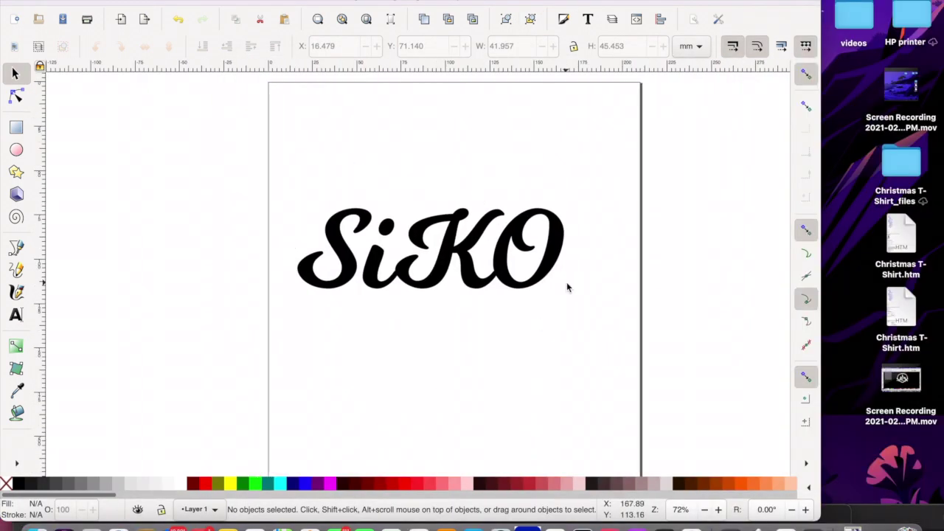
pyautogui.scroll(5, 548, 211)
pyautogui.scroll(-3, 327, 285)
pyautogui.click(297, 333)
pyautogui.click(17, 97)
pyautogui.scroll(5, 320, 317)
pyautogui.moveTo(273, 369); pyautogui.dragTo(310, 376)
pyautogui.hotkey('ctrl', 'z')
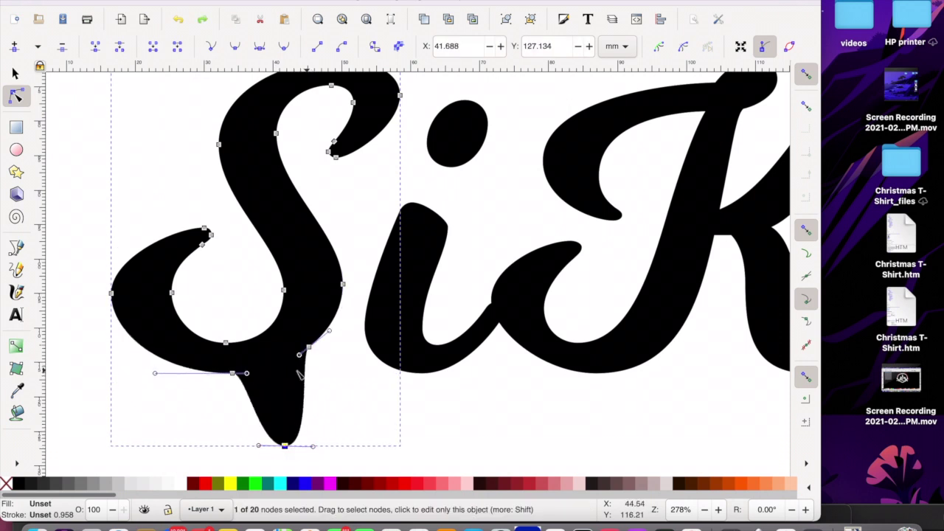
pyautogui.hotkey('ctrl', 'z')
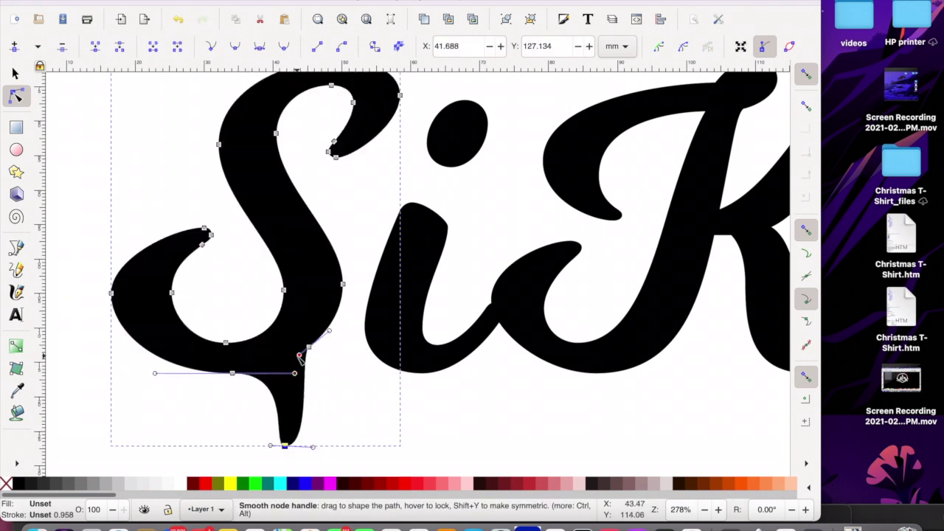
pyautogui.scroll(-2, 442, 411)
pyautogui.click(14, 74)
pyautogui.click(185, 279)
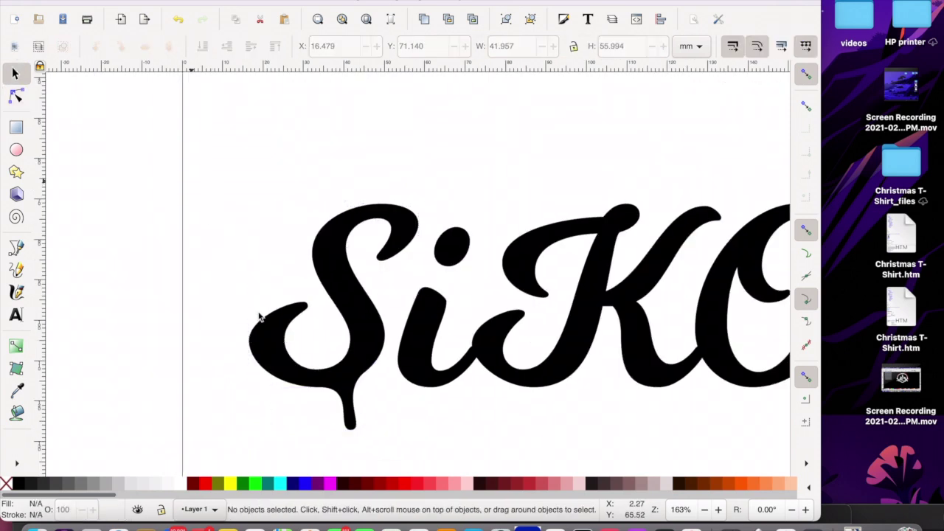
# Refine the S drip with a narrower neck and rounded tip by adjusting its nodes and handles.
pyautogui.scroll(2, 261, 318)
pyautogui.scroll(2, 416, 338)
pyautogui.doubleClick(418, 334)
pyautogui.click(333, 285)
pyautogui.moveTo(439, 285); pyautogui.dragTo(463, 287)
pyautogui.click(463, 240)
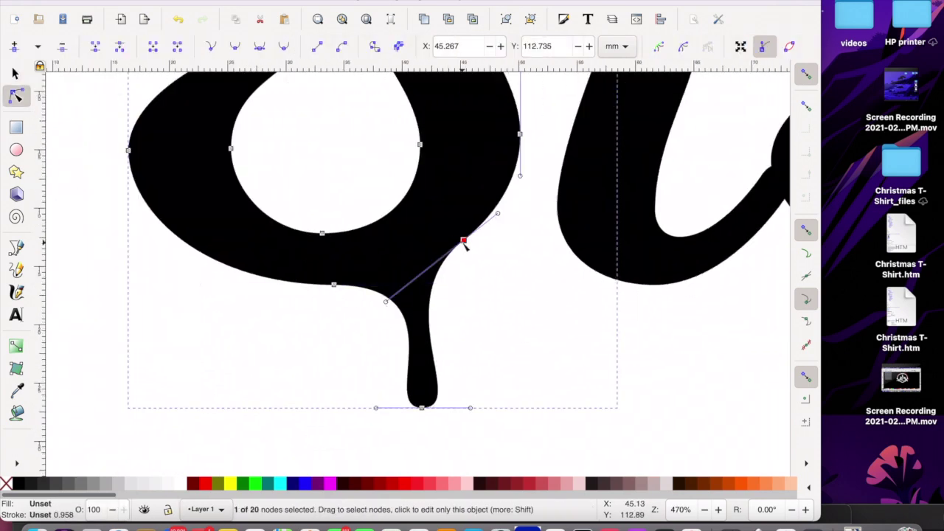
pyautogui.scroll(-3, 428, 284)
pyautogui.click(14, 74)
pyautogui.click(443, 337)
pyautogui.scroll(1, 443, 337)
pyautogui.doubleClick(343, 317)
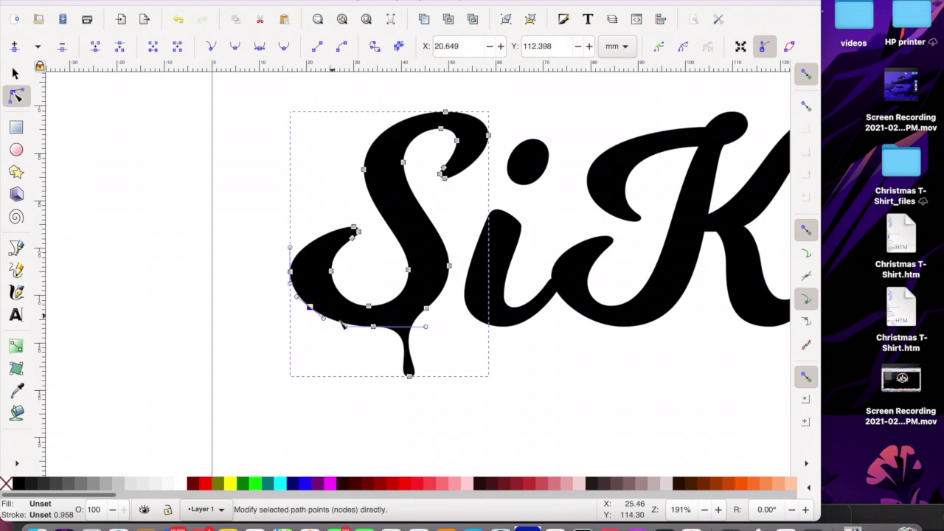
pyautogui.scroll(2, 289, 334)
pyautogui.moveTo(293, 349); pyautogui.dragTo(328, 346)
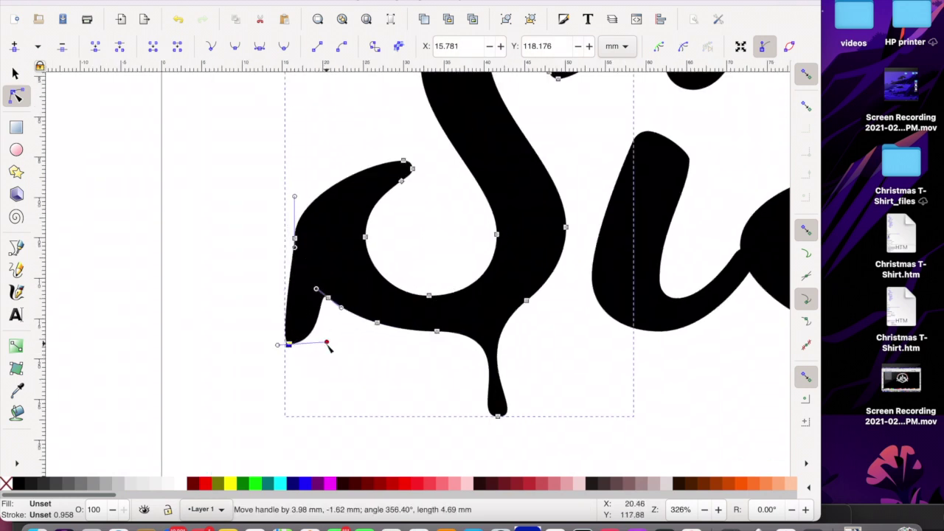
pyautogui.moveTo(295, 247); pyautogui.dragTo(289, 344)
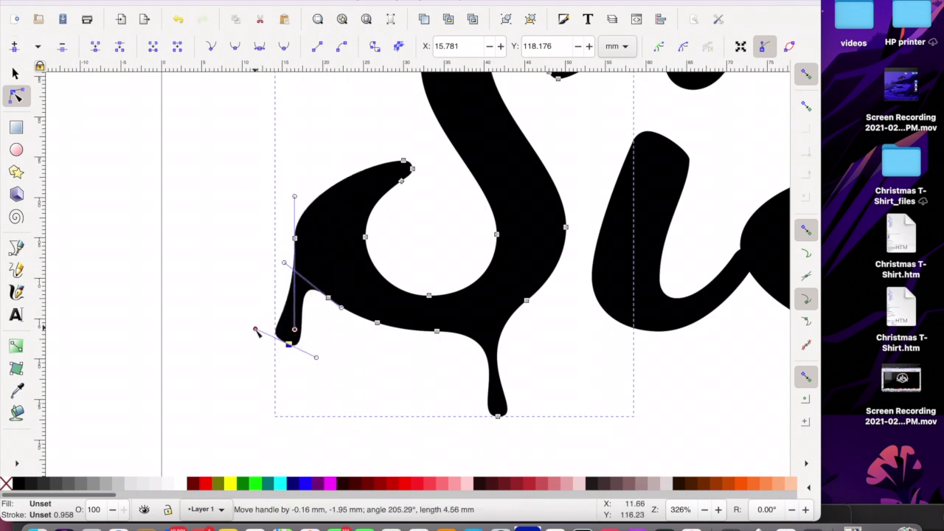
pyautogui.click(14, 73)
pyautogui.click(139, 198)
pyautogui.press('super+z')
pyautogui.press('super+z')
pyautogui.press('super+z')
pyautogui.press('super+z')
pyautogui.press('super+z')
pyautogui.press('super+z')
# Add nodes on the lower-left curve of the S, pull one down into a short drip and curve its sides.
pyautogui.doubleClick(362, 282)
pyautogui.moveTo(345, 310); pyautogui.dragTo(341, 334)
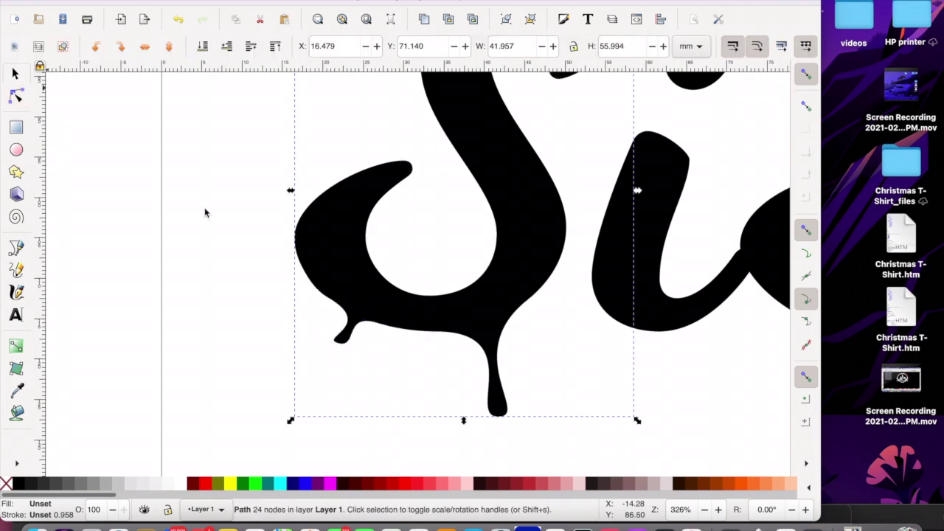
pyautogui.scroll(2, 336, 342)
pyautogui.moveTo(401, 312); pyautogui.dragTo(397, 317)
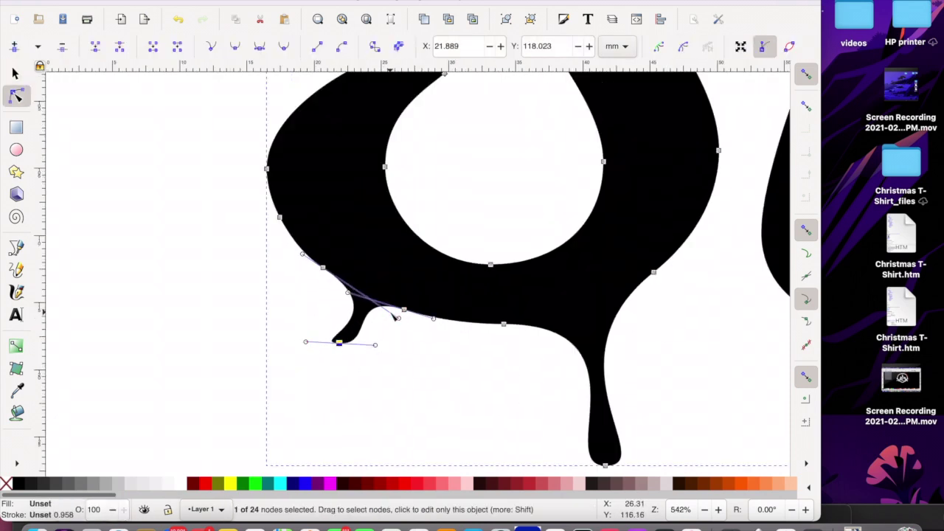
pyautogui.click(15, 74)
pyautogui.click(213, 273)
# Add nodes near the tip of the S's lower curl, pull one down into a small drip and shape it with handles.
pyautogui.scroll(-3, 213, 273)
pyautogui.click(258, 234)
pyautogui.scroll(3, 327, 235)
pyautogui.doubleClick(270, 227)
pyautogui.click(274, 238)
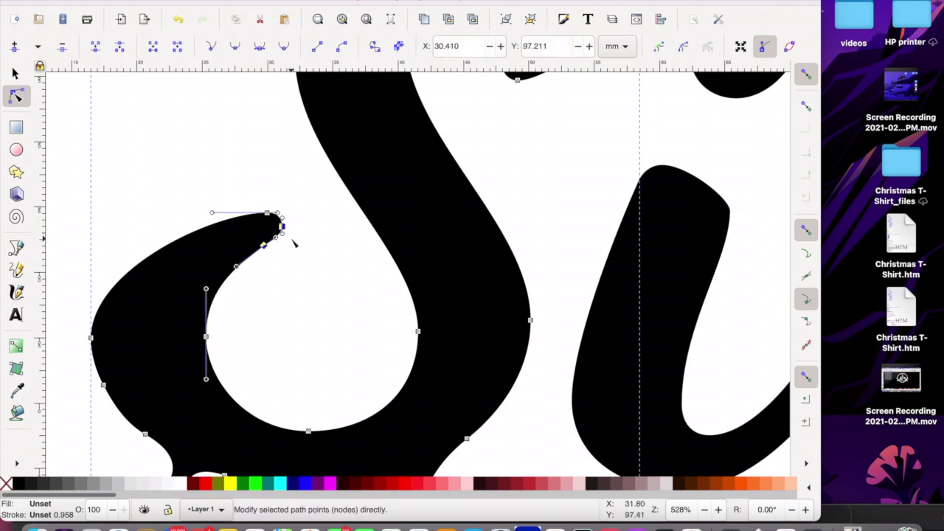
pyautogui.scroll(2, 318, 283)
pyautogui.moveTo(233, 207); pyautogui.dragTo(222, 284)
pyautogui.moveTo(264, 274); pyautogui.dragTo(284, 283)
pyautogui.moveTo(222, 210); pyautogui.dragTo(247, 198)
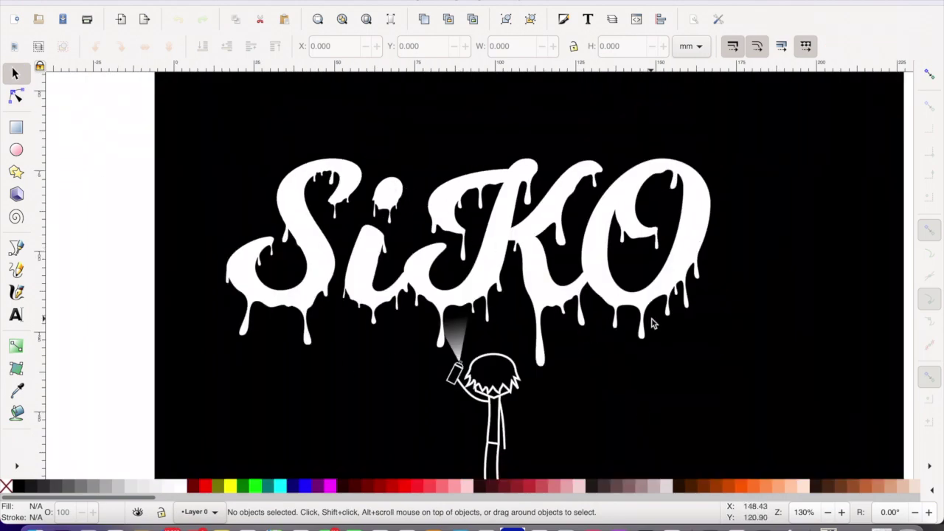
# Examine the dripping SiKO lettering and the spray-painting stick figure beneath it on the black background.
pyautogui.scroll(-6, 651, 323)
pyautogui.hscroll(-2, 651, 323)
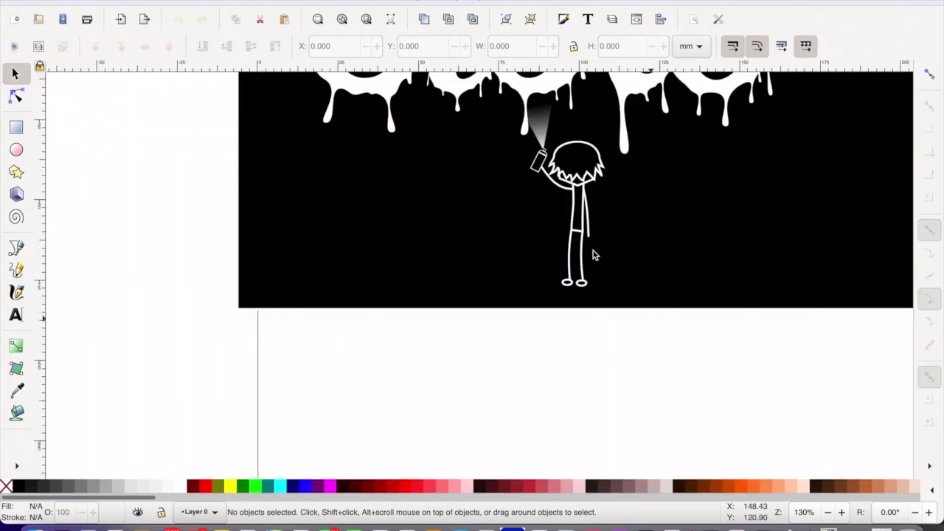
pyautogui.scroll(2, 593, 254)
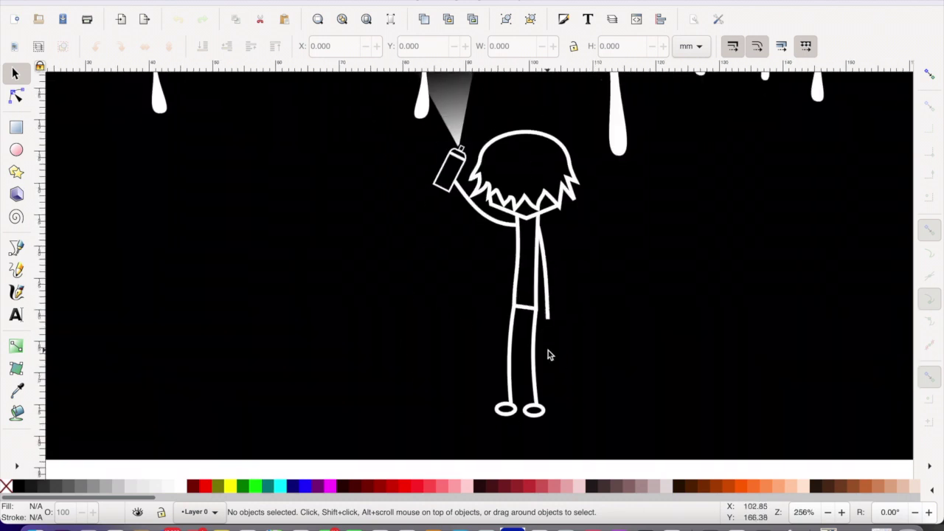
pyautogui.scroll(3, 548, 355)
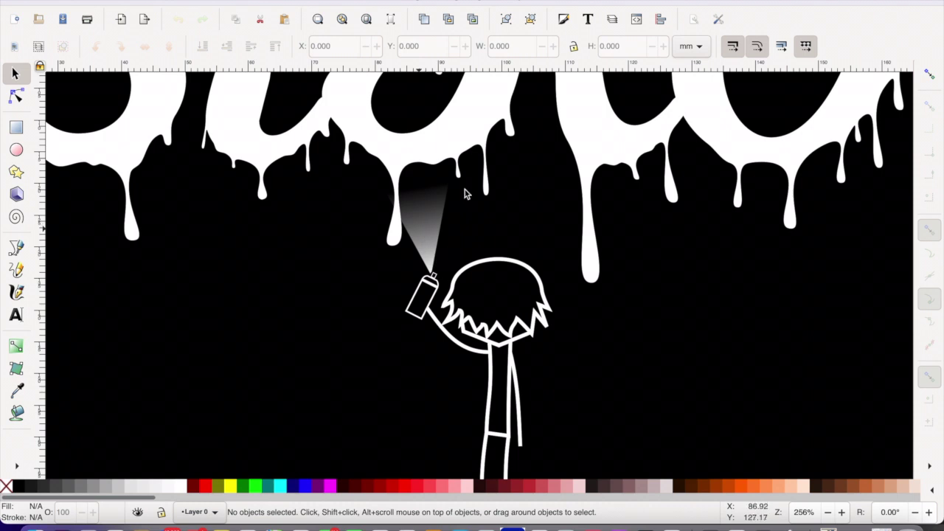
pyautogui.scroll(-3, 619, 326)
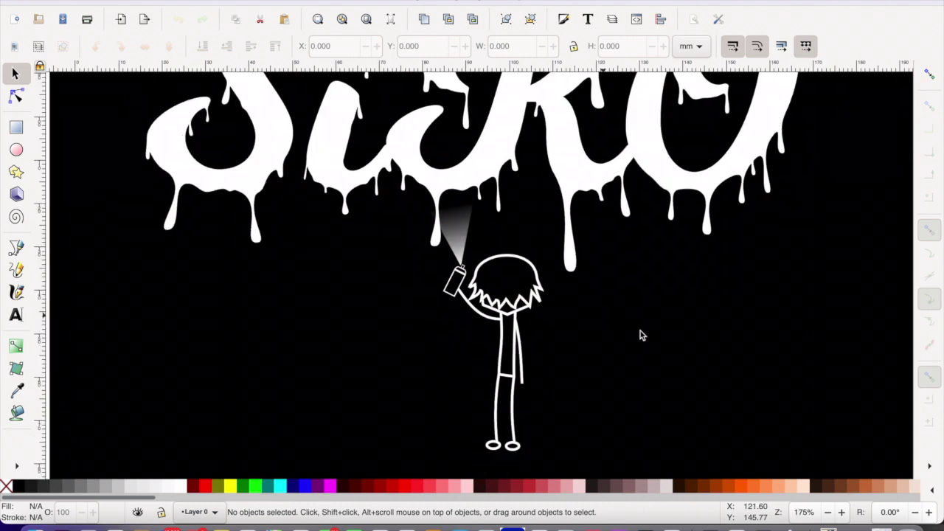
pyautogui.click(652, 343)
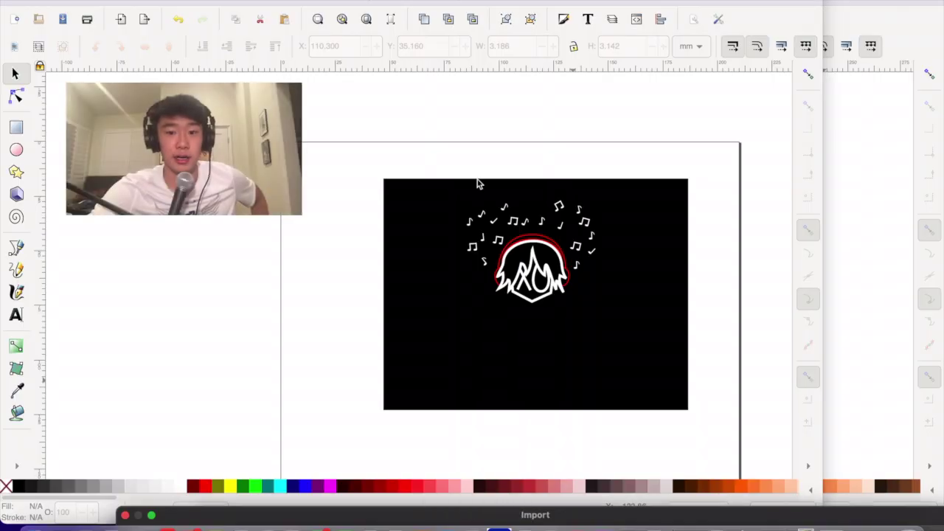
# Examine the XO head design with music notes and the SiKO graffiti design whose figure wears red headphones.
pyautogui.click(601, 169)
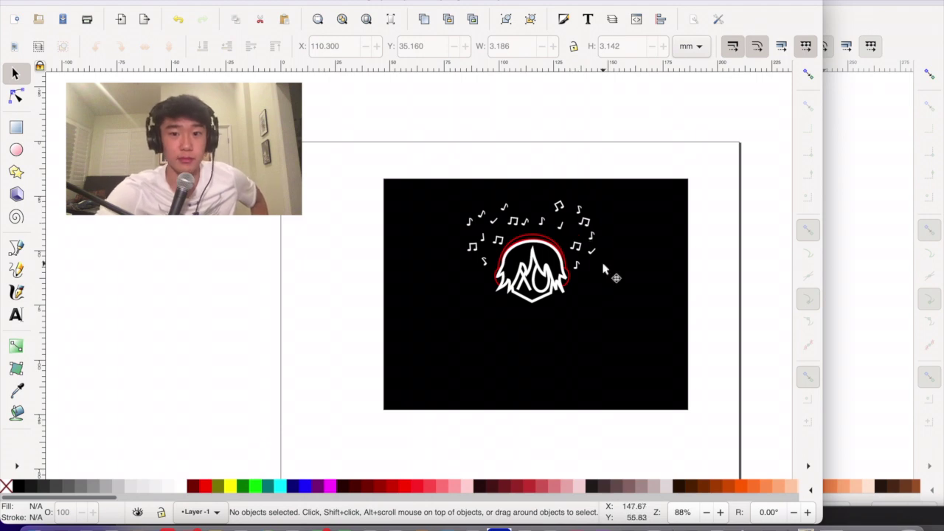
pyautogui.scroll(1, 511, 203)
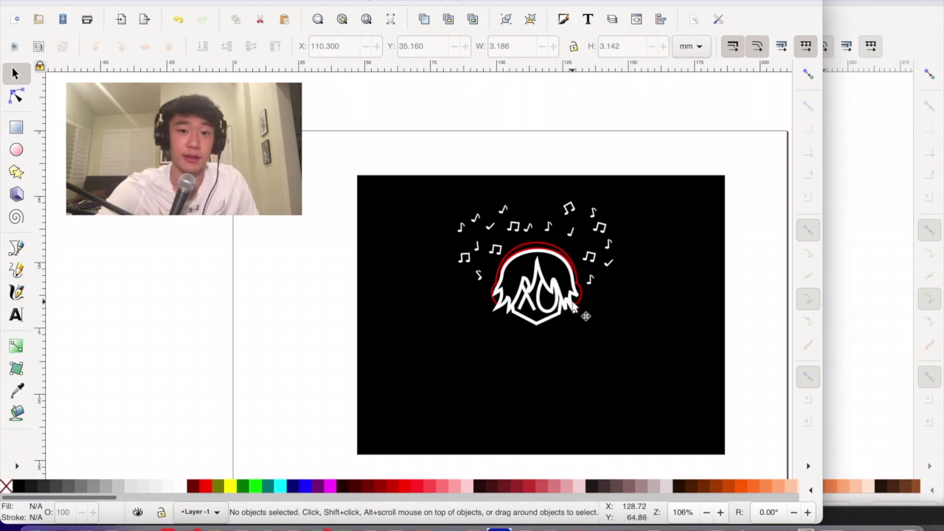
pyautogui.click(868, 308)
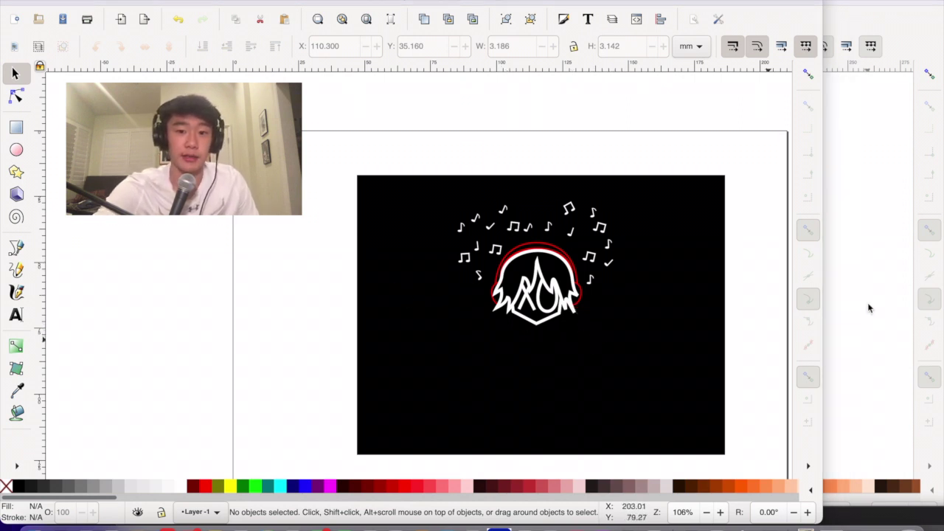
pyautogui.scroll(2, 519, 333)
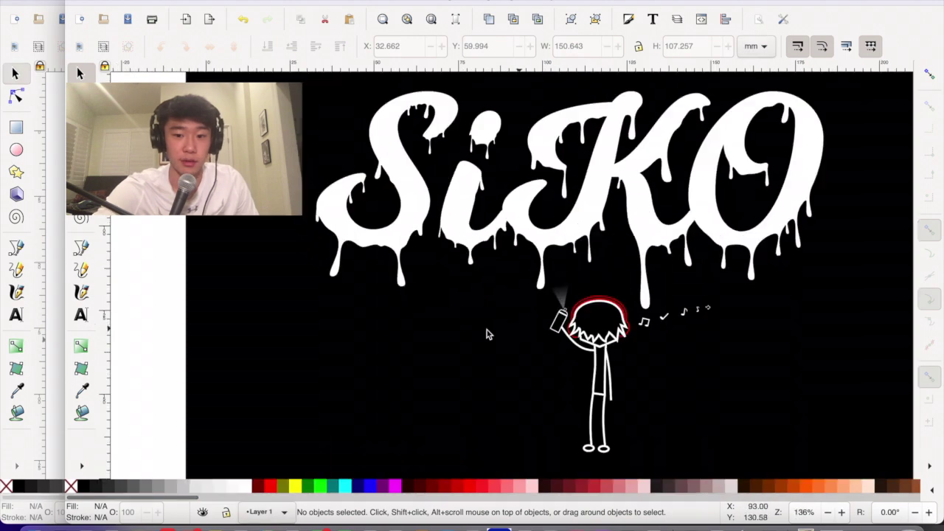
pyautogui.scroll(1, 656, 340)
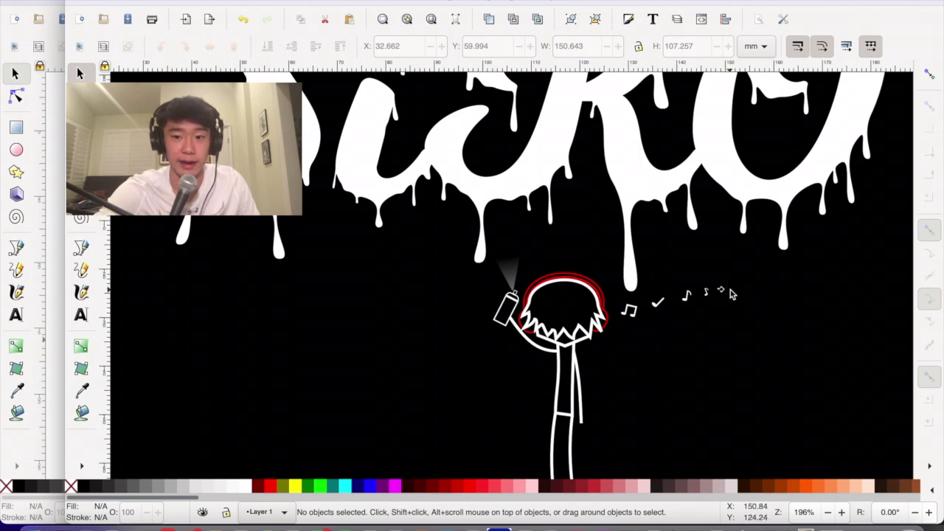
pyautogui.scroll(-2, 730, 295)
pyautogui.scroll(-1, 734, 279)
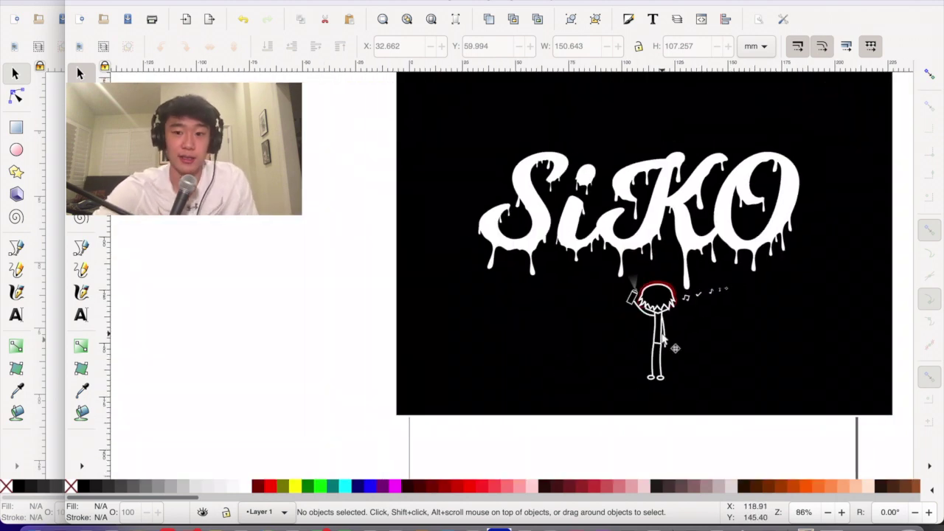
pyautogui.scroll(1, 663, 338)
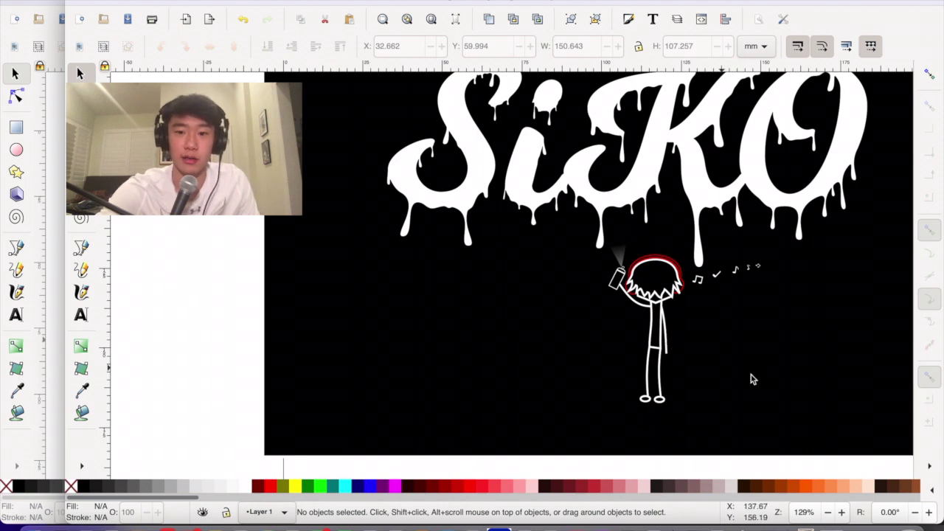
pyautogui.hscroll(2, 752, 379)
pyautogui.scroll(-1, 752, 379)
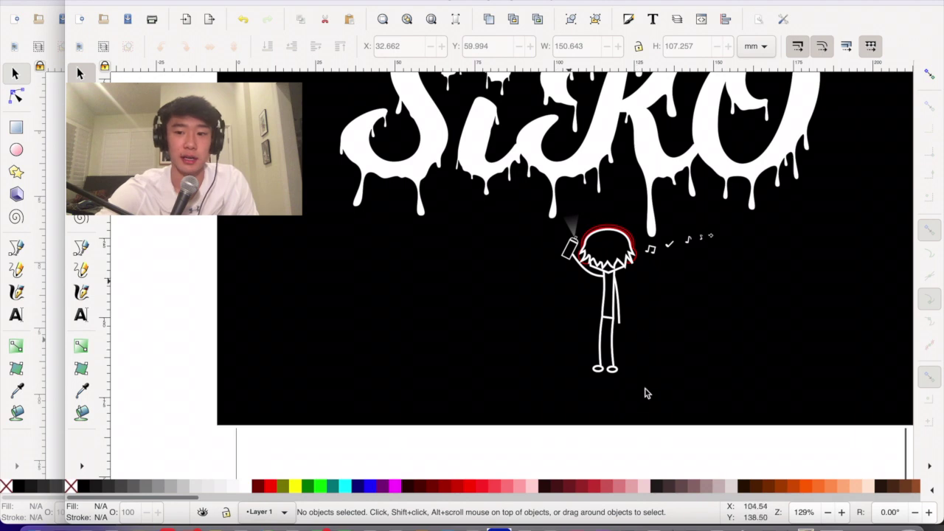
pyautogui.click(28, 241)
pyautogui.click(853, 289)
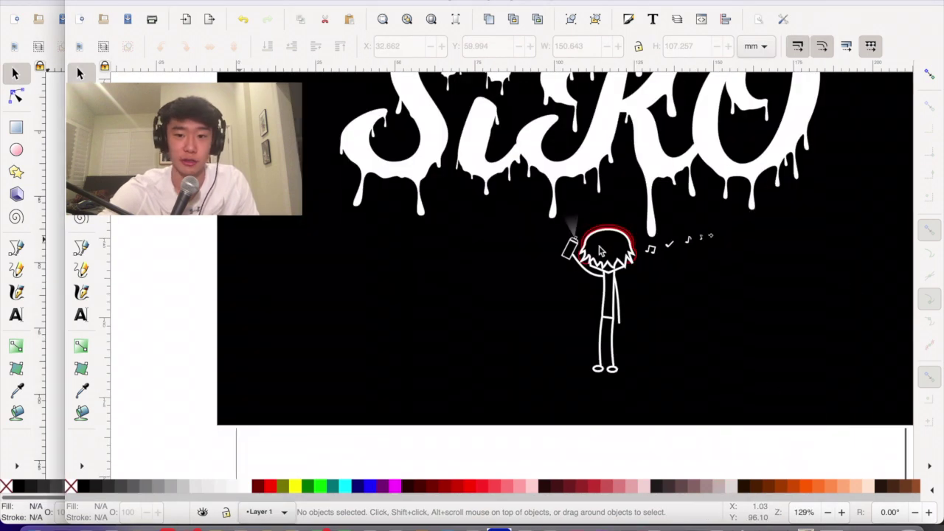
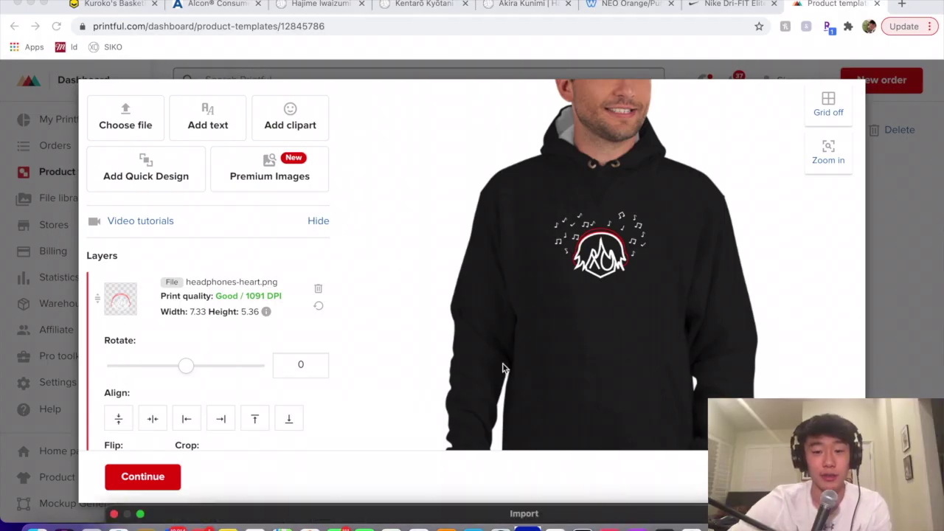
# In the Printful hoodie template, shrink headphones-heart.png to 4.10 by 3.00 and place it on the wearer's left chest.
pyautogui.scroll(3, 543, 411)
pyautogui.scroll(-5, 543, 411)
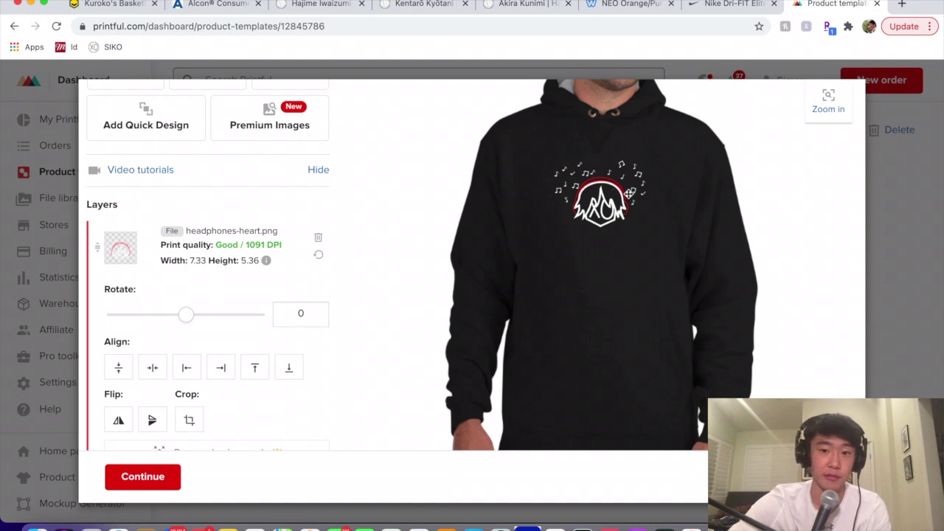
pyautogui.moveTo(595, 206); pyautogui.dragTo(595, 205)
pyautogui.click(614, 201)
pyautogui.moveTo(647, 229); pyautogui.dragTo(621, 208)
pyautogui.moveTo(607, 201); pyautogui.dragTo(626, 207)
pyautogui.click(741, 197)
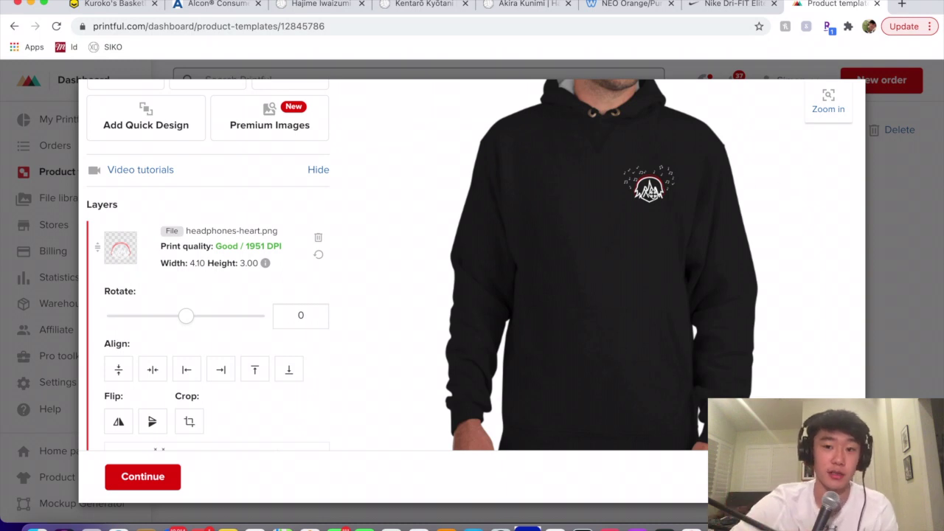
# Enlarge the front print to 7.84 by 5.73 and center it horizontally on the hoodie.
pyautogui.moveTo(649, 188); pyautogui.dragTo(645, 231)
pyautogui.moveTo(587, 201); pyautogui.dragTo(593, 201)
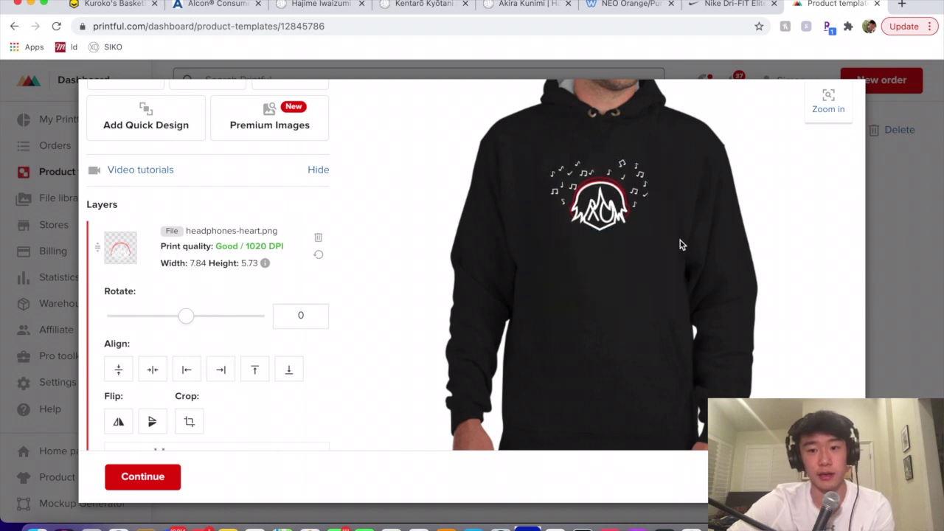
pyautogui.click(152, 368)
pyautogui.click(623, 375)
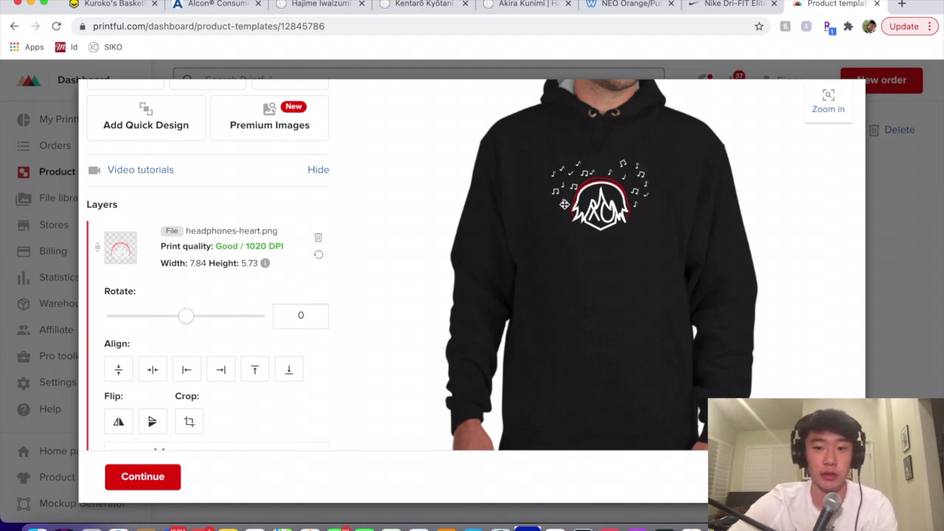
# Resize the front print to 4.87 by 3.56 and position it on the wearer's left chest.
pyautogui.click(592, 214)
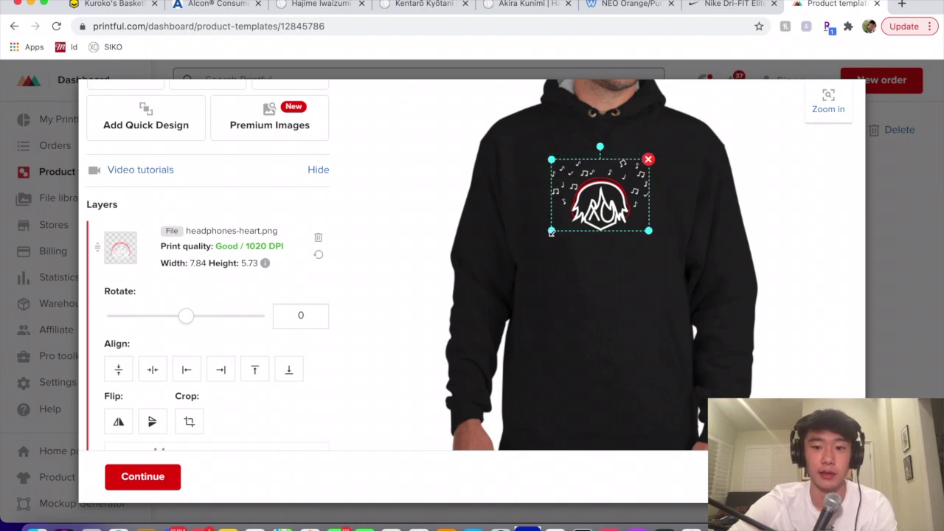
pyautogui.moveTo(552, 232); pyautogui.dragTo(638, 191)
pyautogui.click(732, 191)
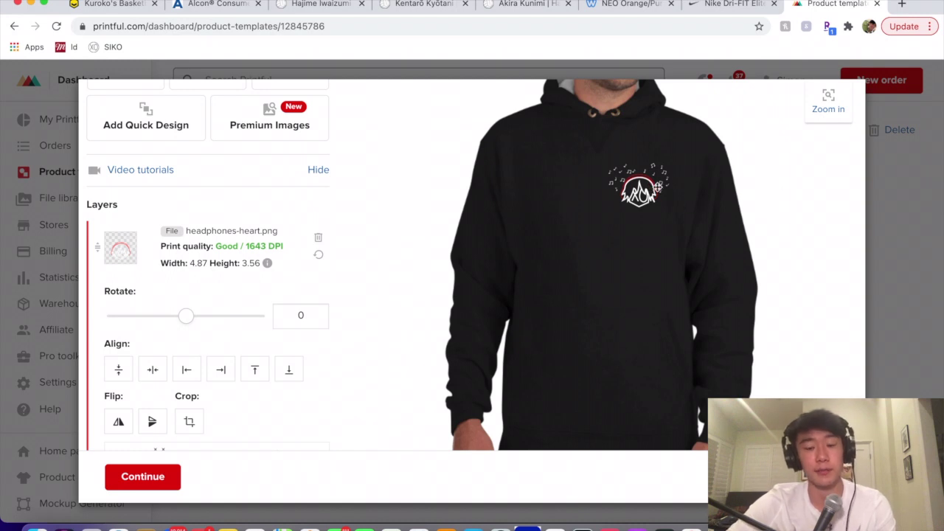
# Examine the SiKO graffiti print on the hoodie's back, including a zoomed-in view, and return to the front print.
pyautogui.scroll(3, 693, 236)
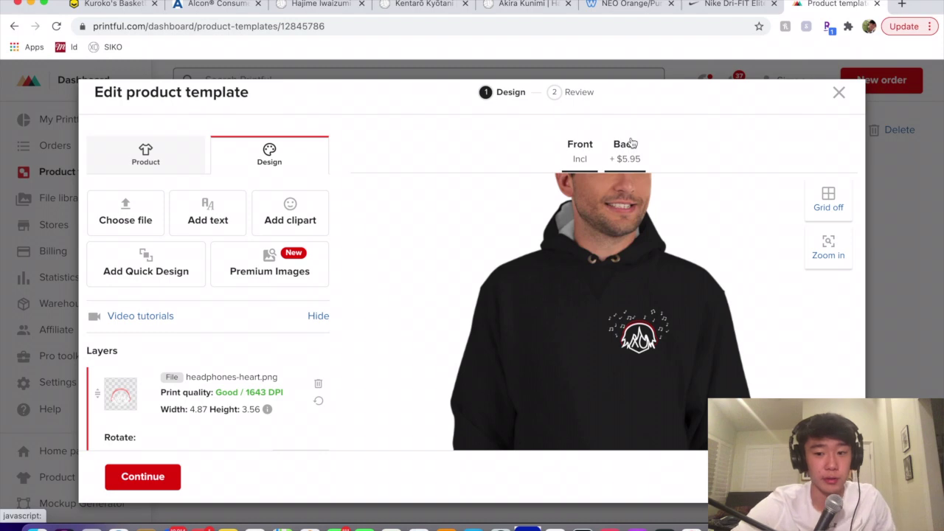
pyautogui.click(624, 144)
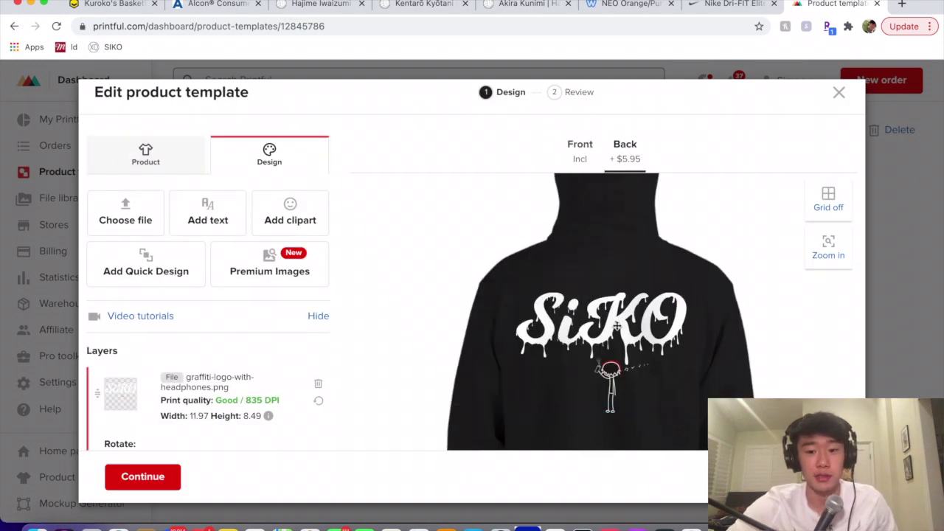
pyautogui.scroll(-3, 617, 326)
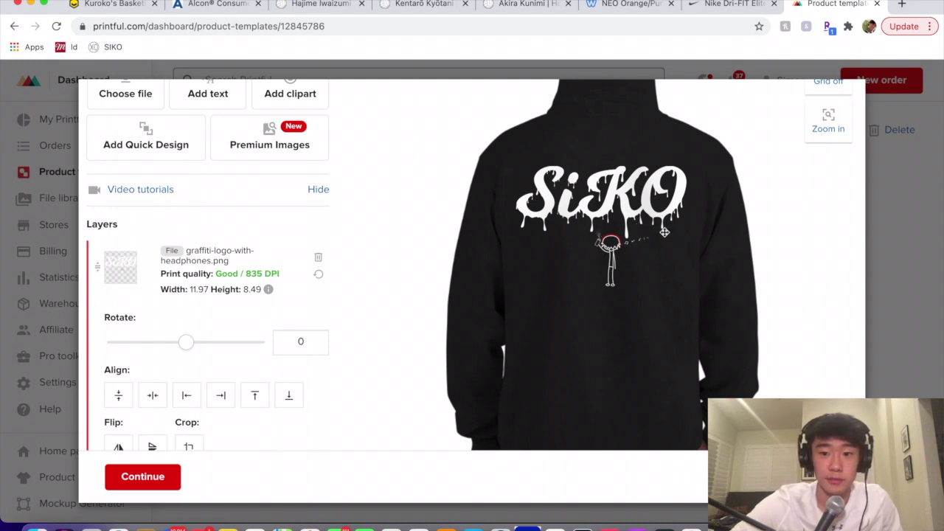
pyautogui.scroll(1, 665, 226)
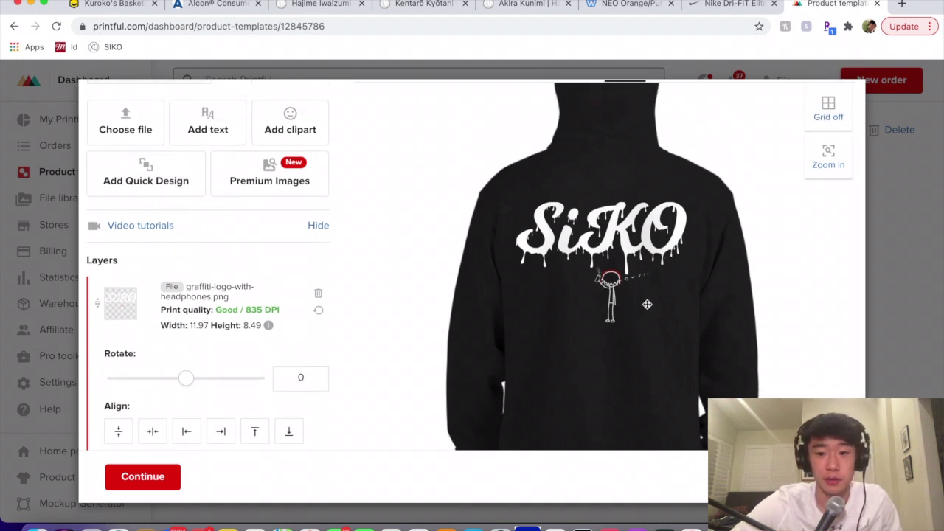
pyautogui.click(830, 154)
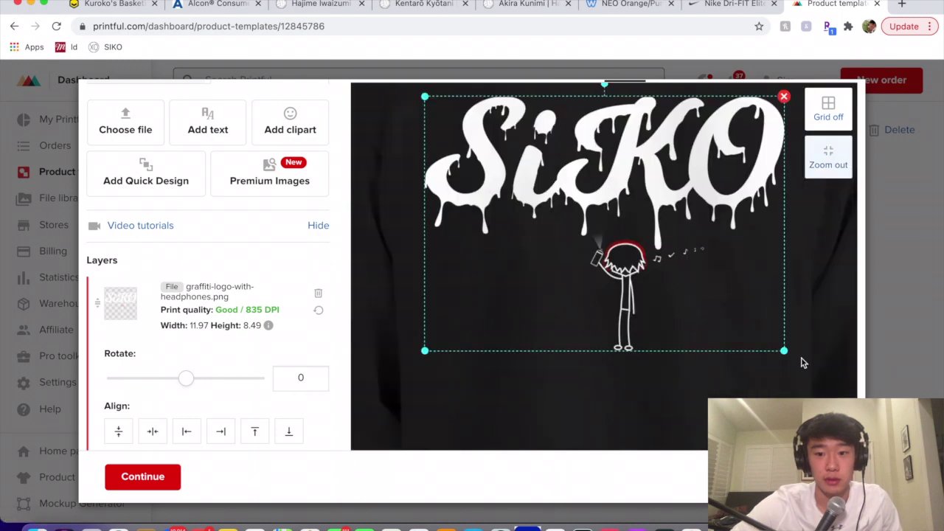
pyautogui.click(807, 163)
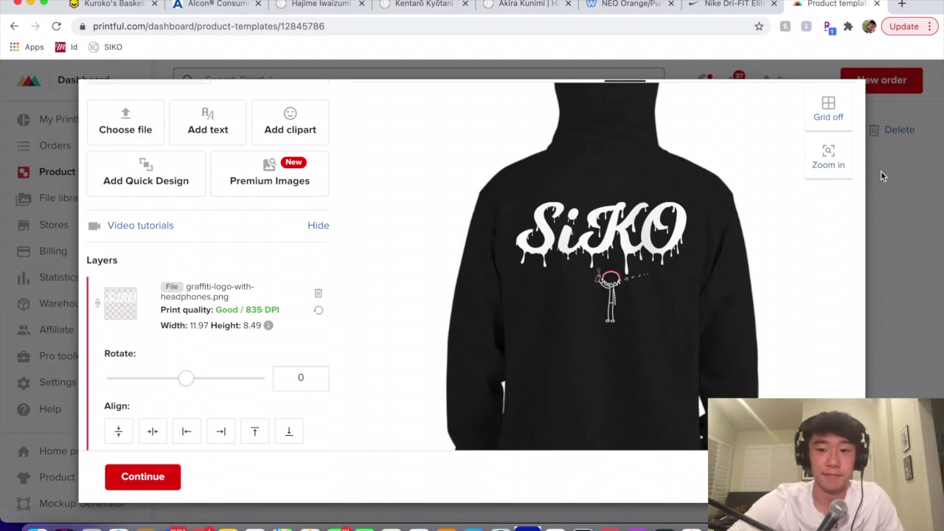
pyautogui.scroll(2, 666, 297)
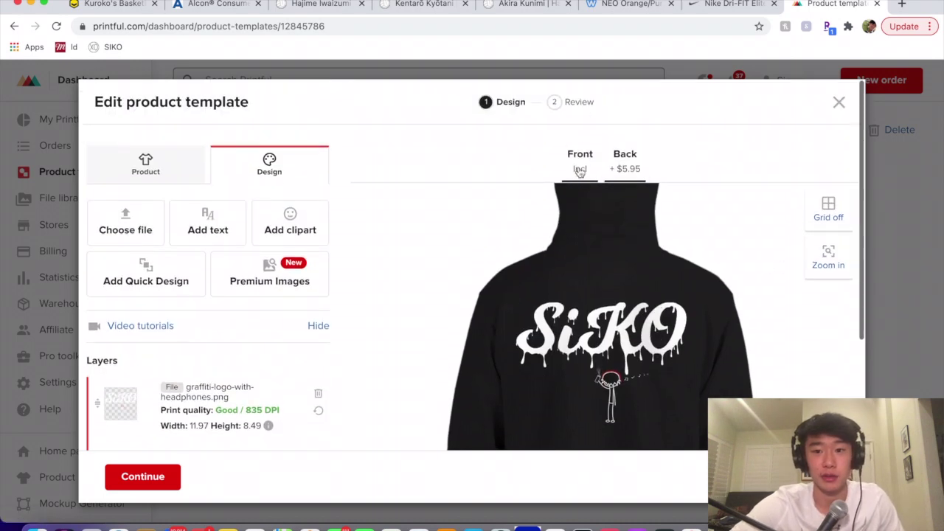
pyautogui.click(582, 166)
pyautogui.click(744, 321)
pyautogui.scroll(-2, 741, 323)
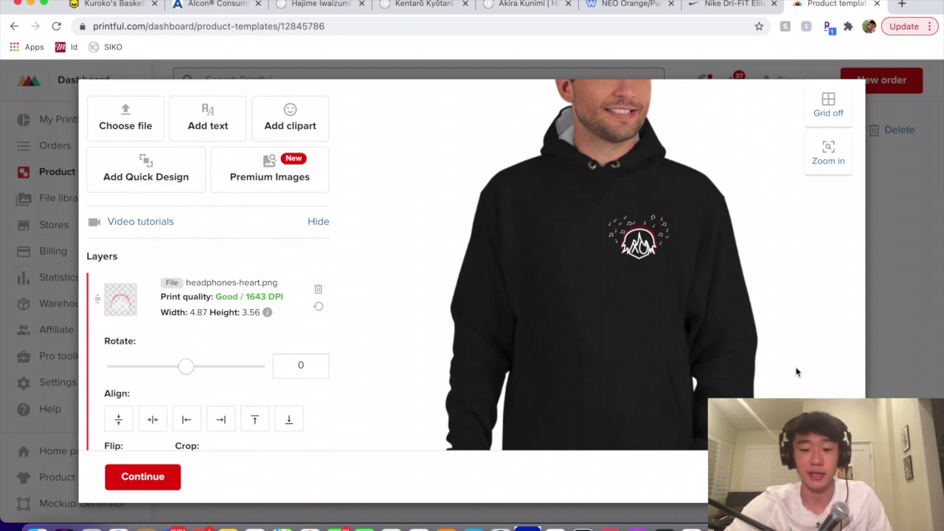